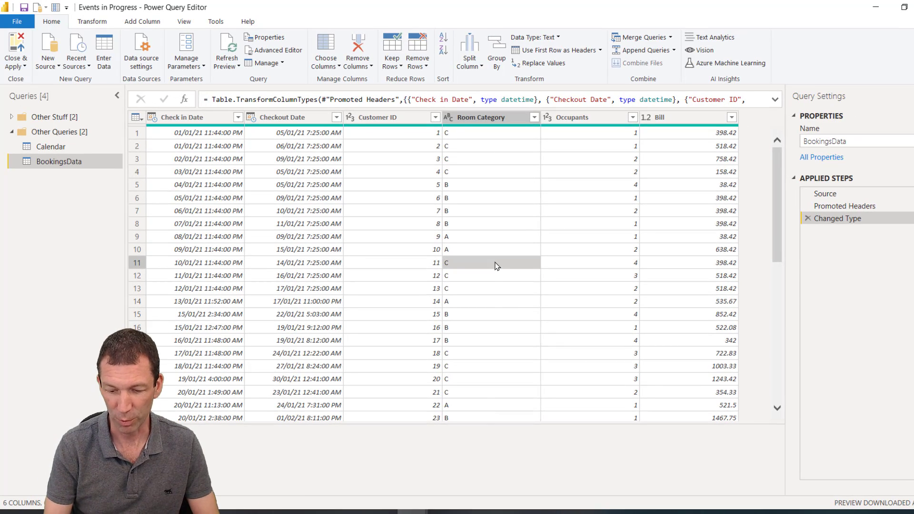
Enlarge the query preview and inspect the Check in Date and Checkout Date columns.
{"action": "key", "text": "ctrl+shift+equal"}
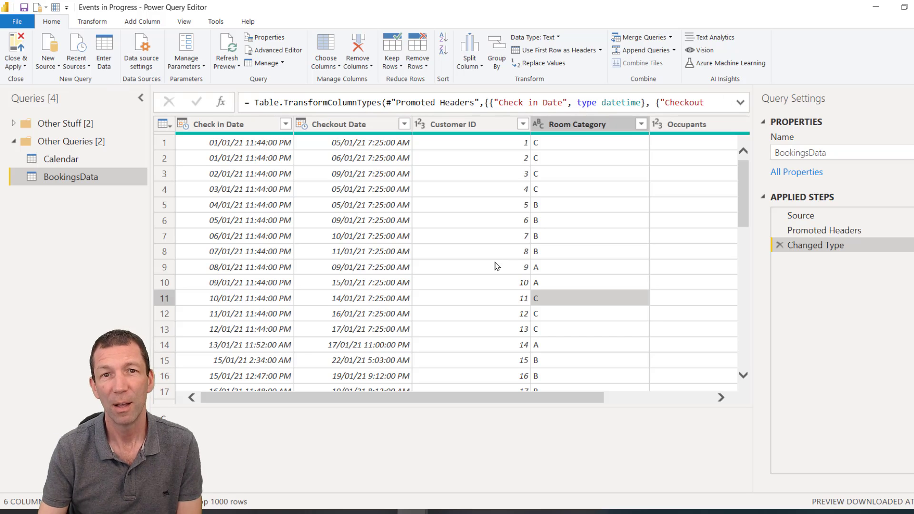
{"action": "left_click", "coordinate": [228, 124]}
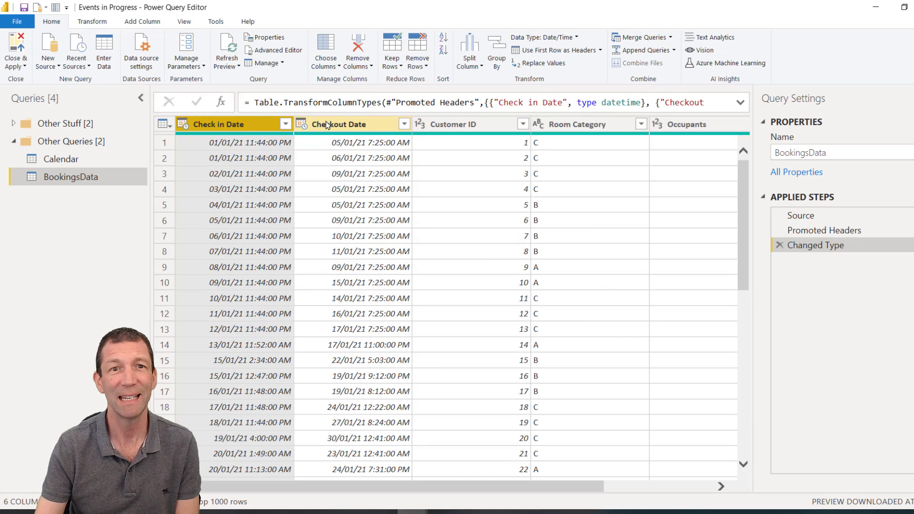
{"action": "left_click", "coordinate": [355, 125]}
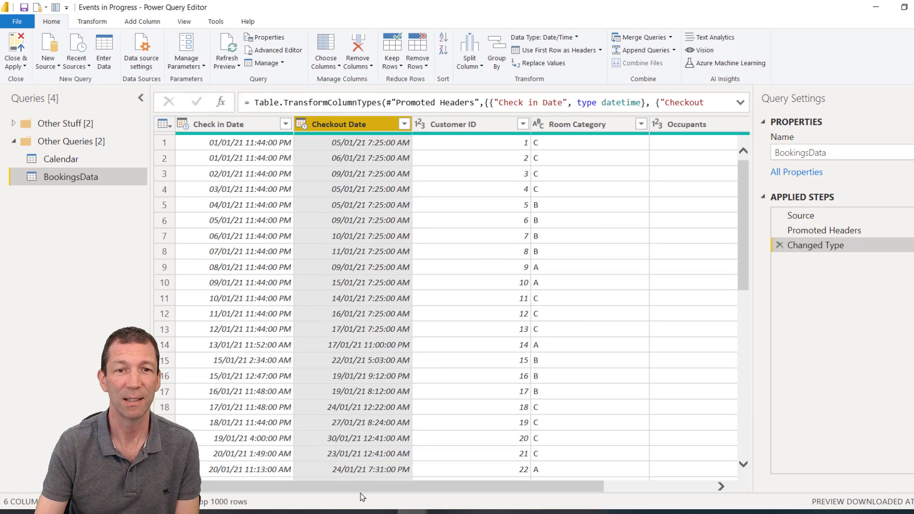
{"action": "left_click_drag", "start_coordinate": [360, 490], "coordinate": [489, 485]}
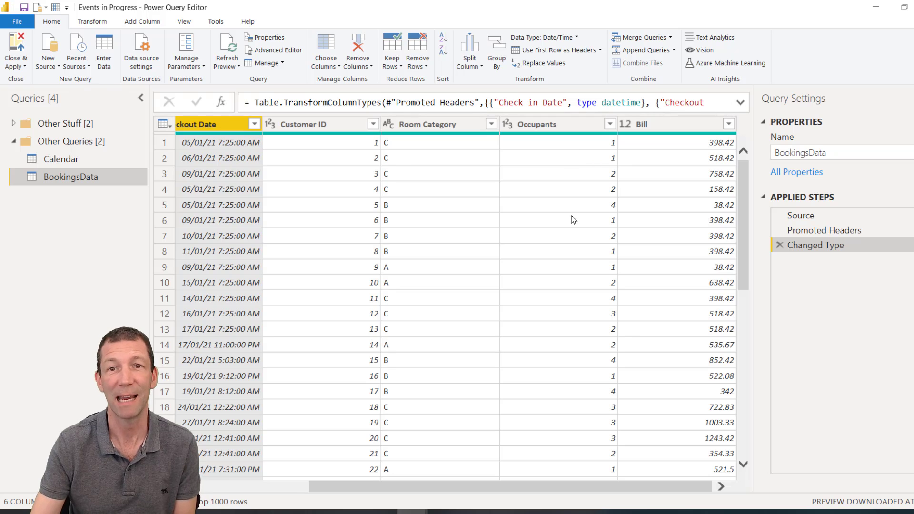
{"action": "left_click_drag", "start_coordinate": [531, 490], "coordinate": [399, 492]}
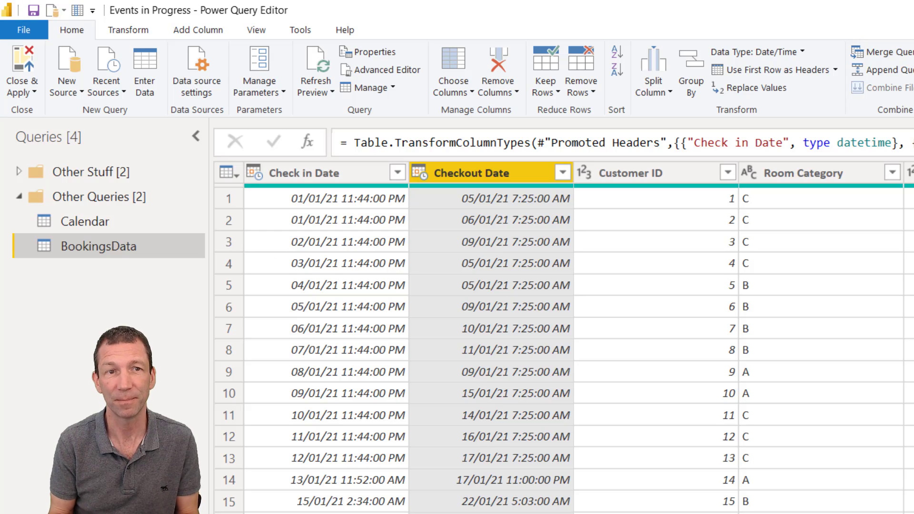
Convert both date columns to Date, replacing the existing type conversion.
{"action": "left_click", "coordinate": [358, 183]}
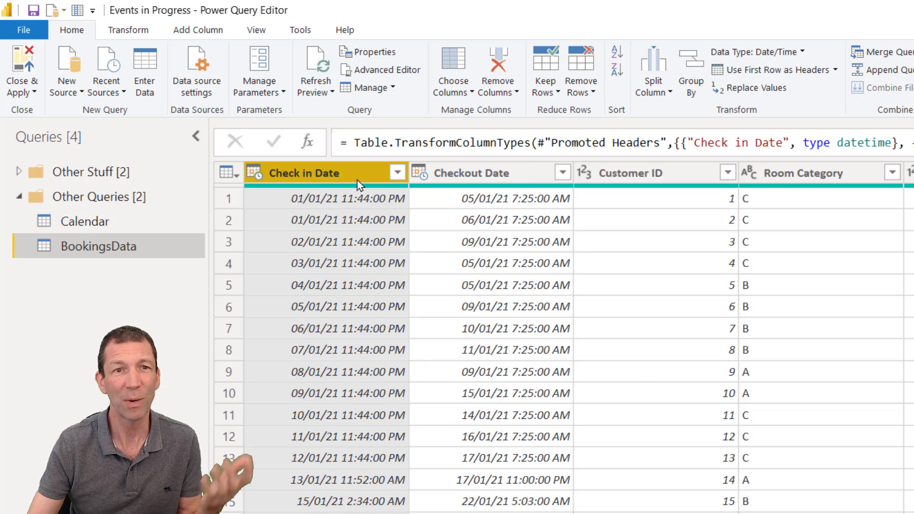
{"action": "left_click", "coordinate": [498, 175], "text": "ctrl"}
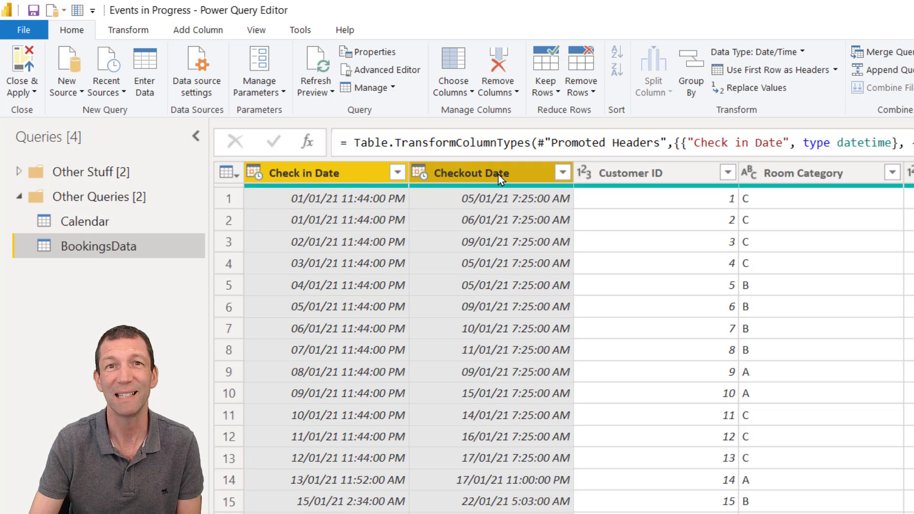
{"action": "left_click", "coordinate": [421, 174]}
{"action": "left_click", "coordinate": [384, 173], "text": "ctrl"}
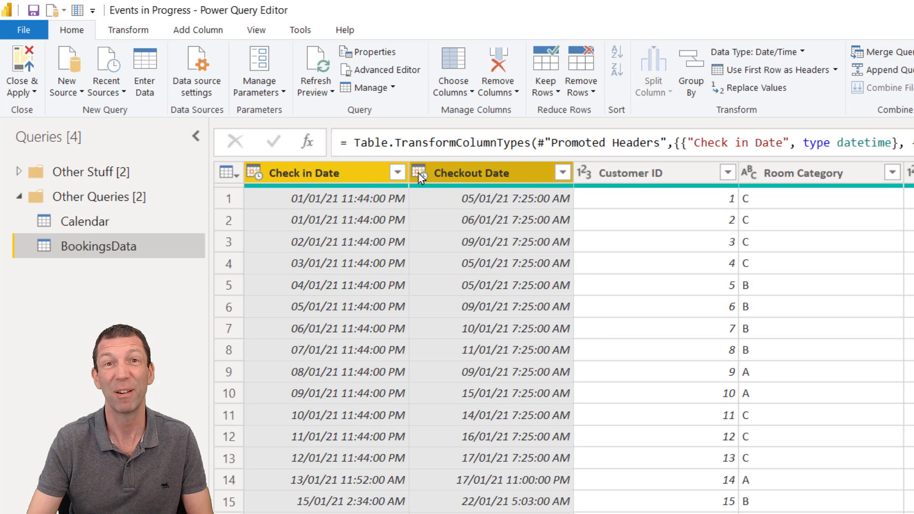
{"action": "left_click", "coordinate": [418, 172]}
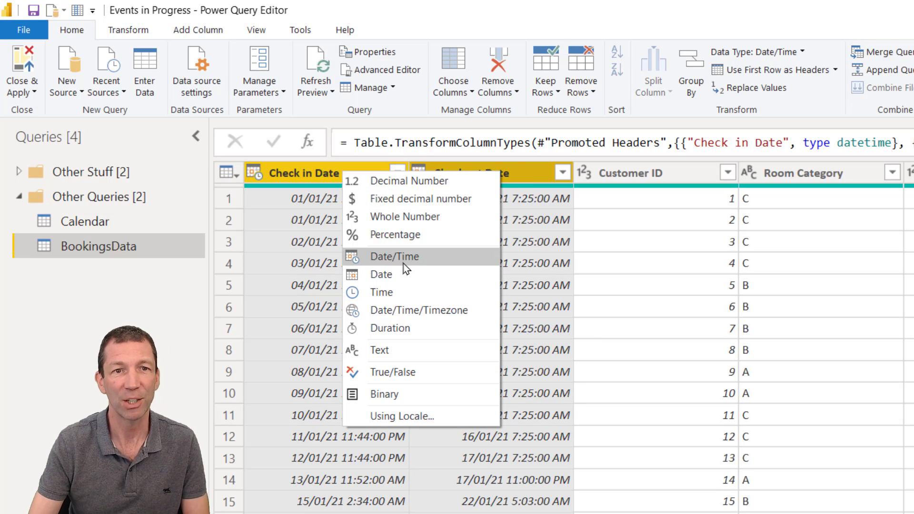
{"action": "left_click", "coordinate": [381, 275]}
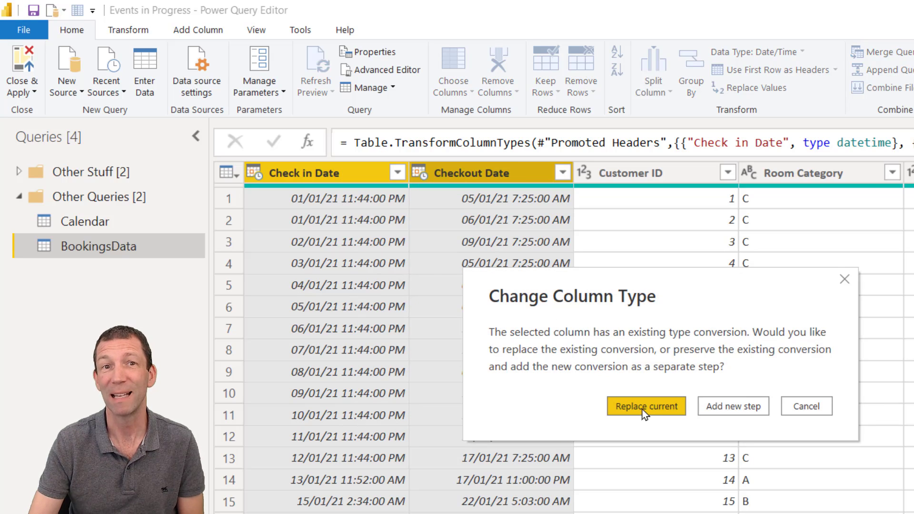
{"action": "left_click", "coordinate": [641, 406]}
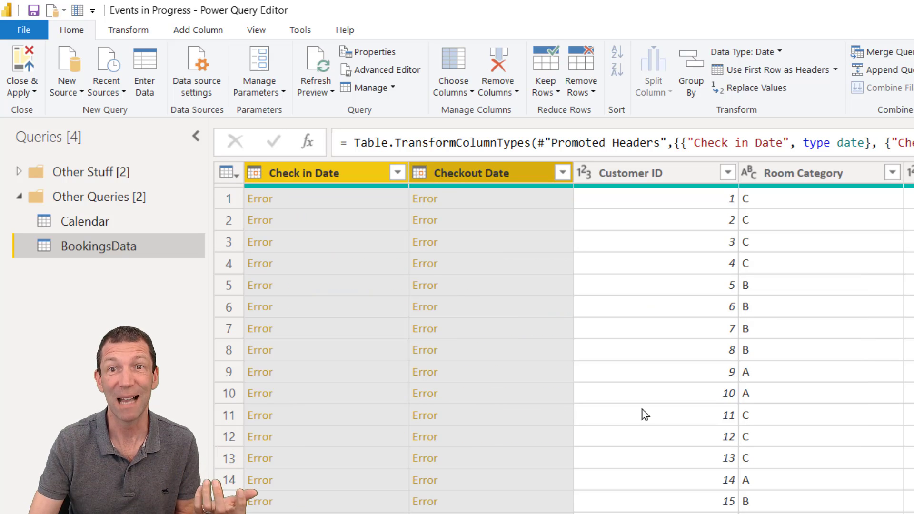
Switch both date columns back to Date/Time, replacing the failing conversion.
{"action": "left_click", "coordinate": [419, 173]}
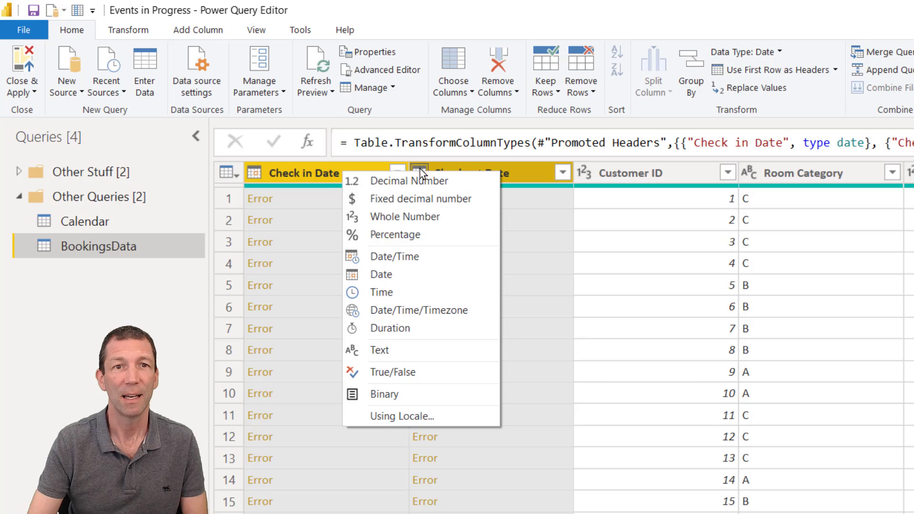
{"action": "left_click", "coordinate": [415, 257]}
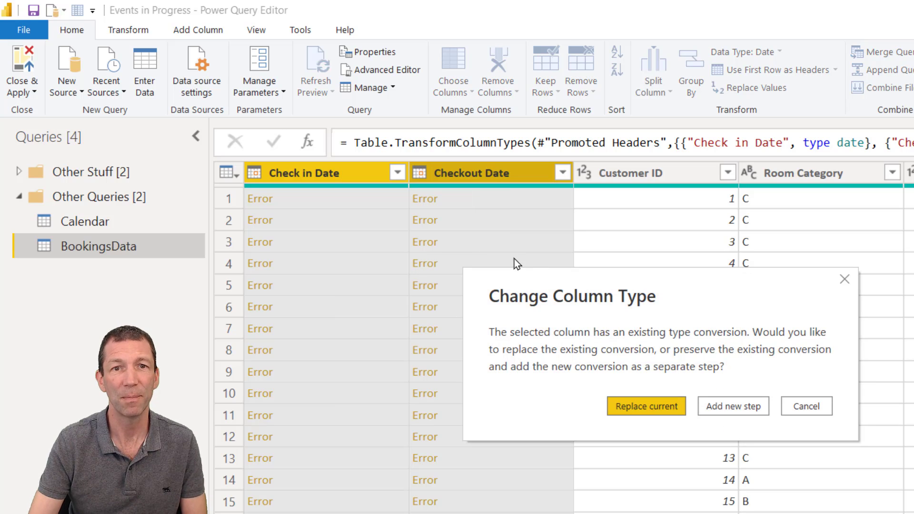
{"action": "left_click", "coordinate": [655, 406]}
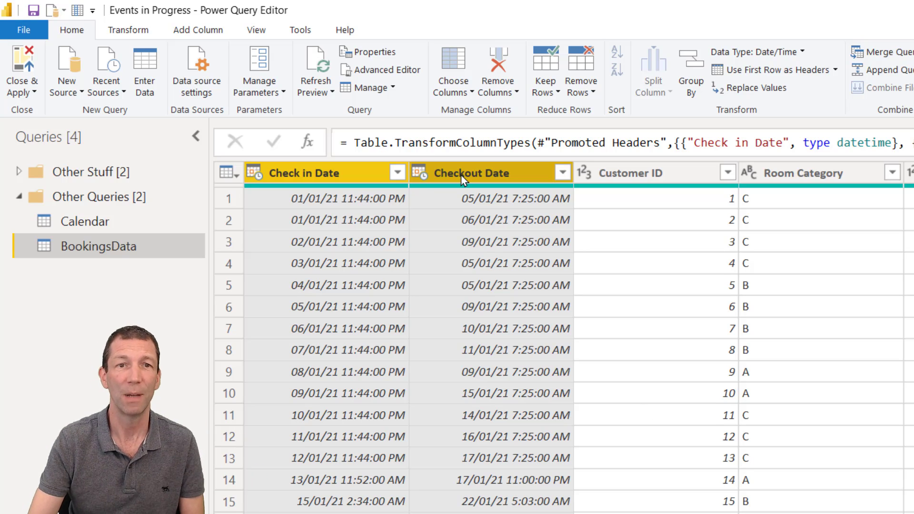
Convert both date columns to Date again, kept as a new Changed Type step.
{"action": "left_click", "coordinate": [422, 171]}
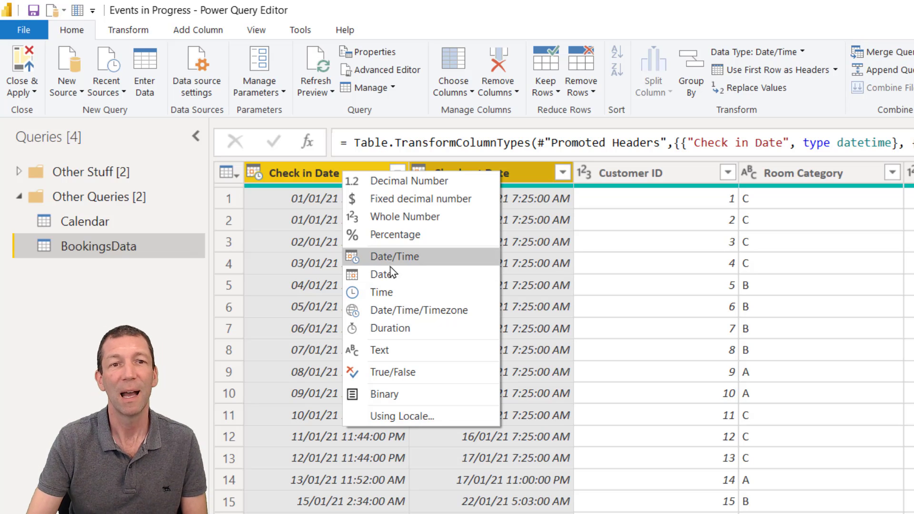
{"action": "left_click", "coordinate": [387, 273]}
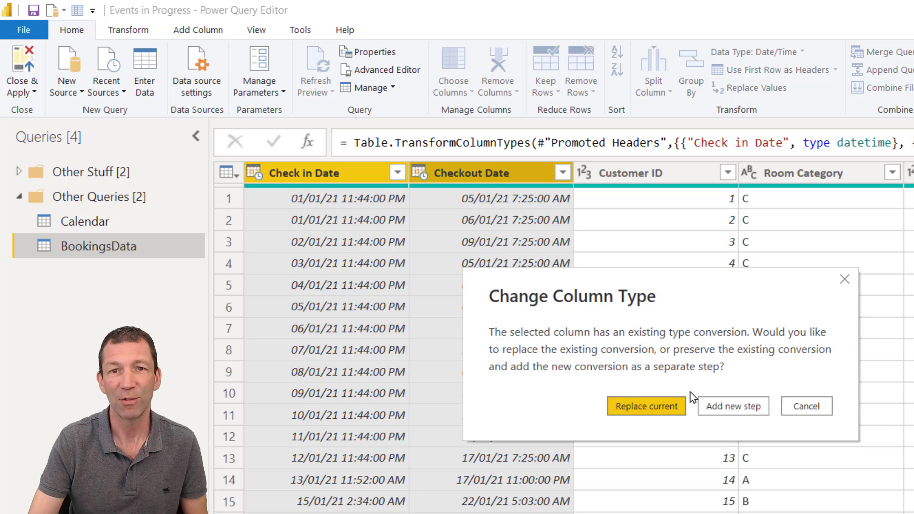
{"action": "left_click", "coordinate": [736, 408]}
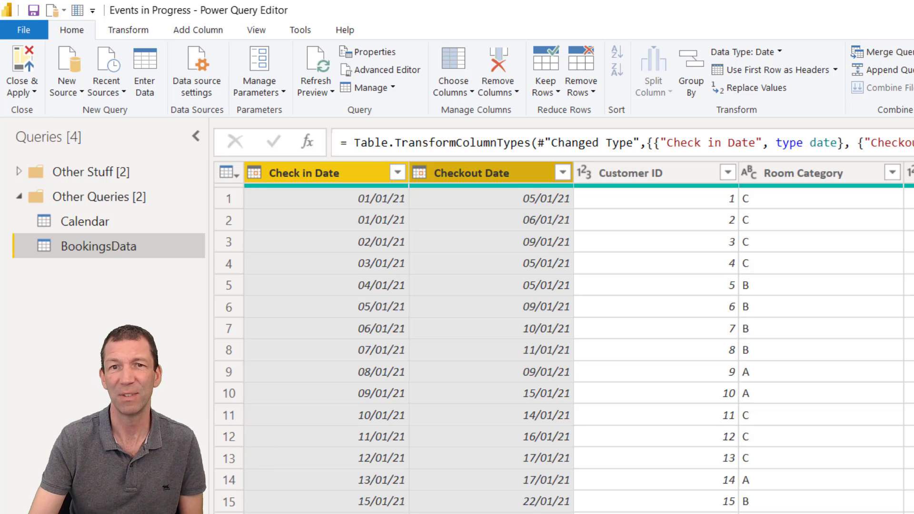
{"action": "mouse_move", "coordinate": [586, 184]}
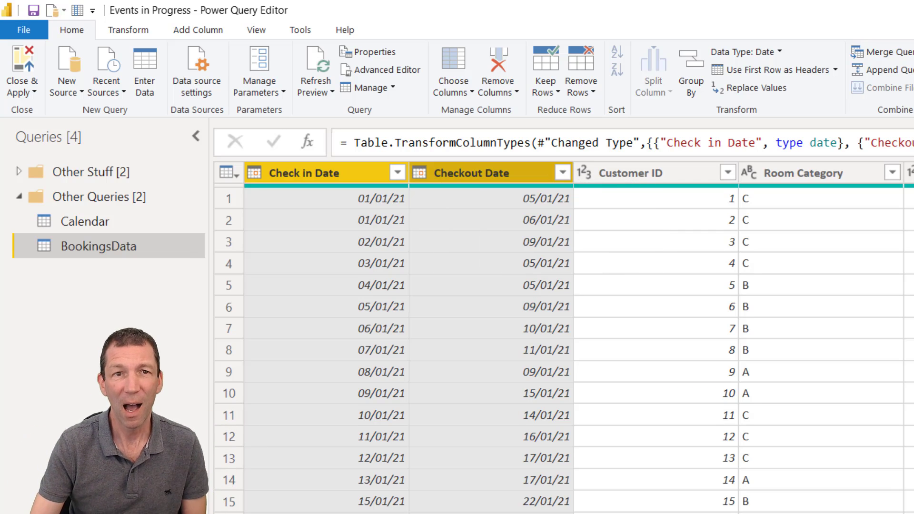
{"action": "left_click", "coordinate": [359, 200]}
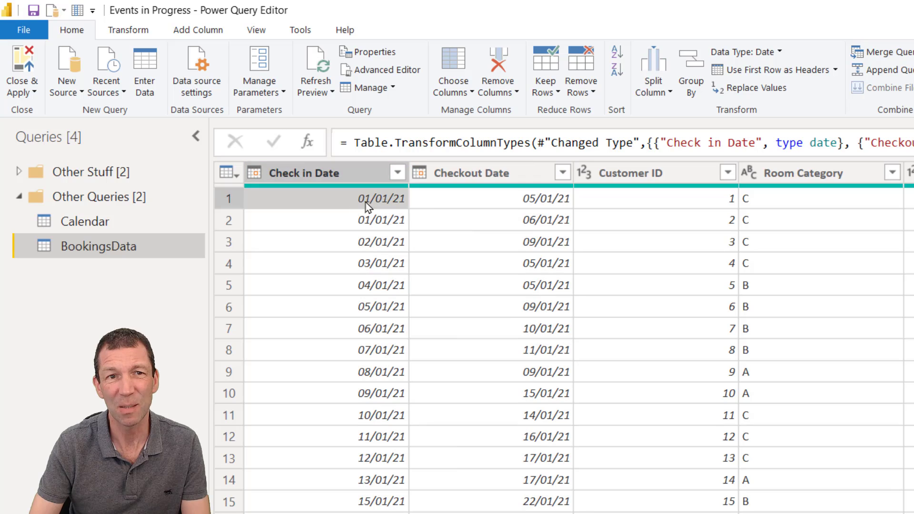
{"action": "left_click", "coordinate": [441, 198]}
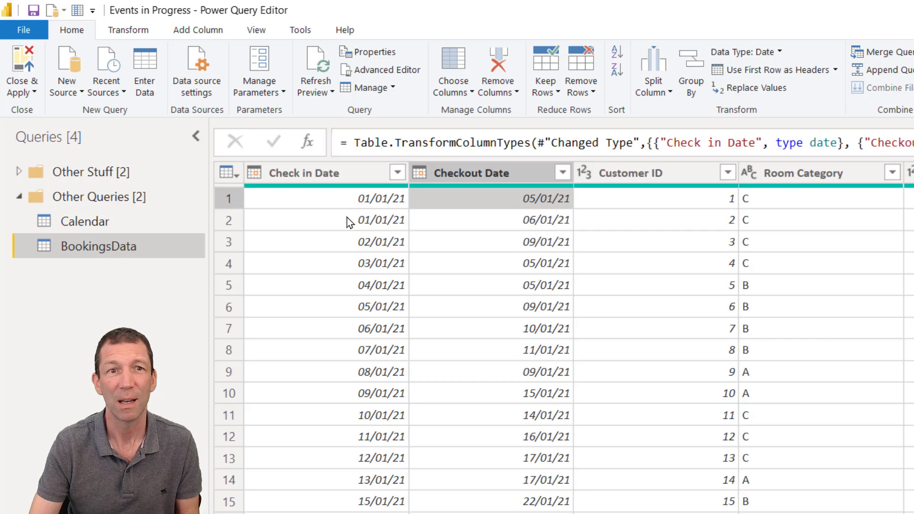
{"action": "left_click", "coordinate": [347, 219]}
{"action": "left_click", "coordinate": [469, 214]}
{"action": "left_click", "coordinate": [379, 220]}
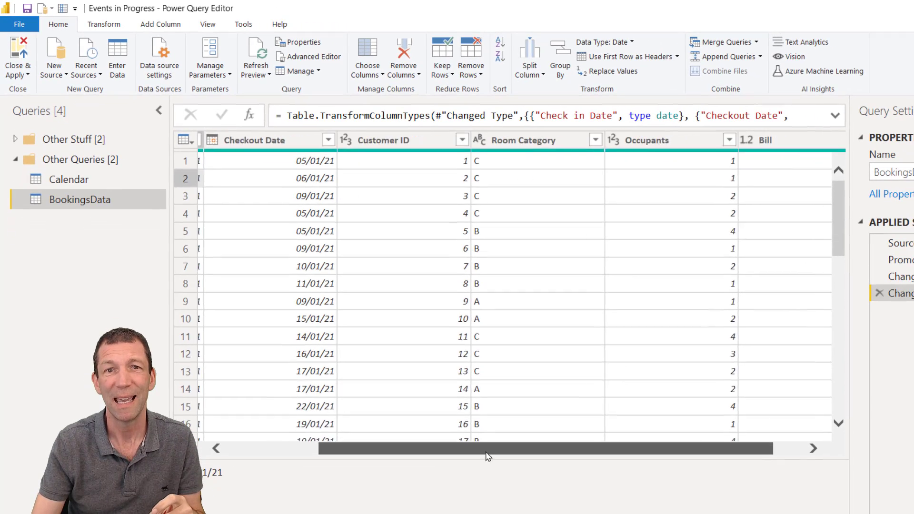
{"action": "scroll", "coordinate": [531, 455], "scroll_direction": "right", "scroll_amount": 3}
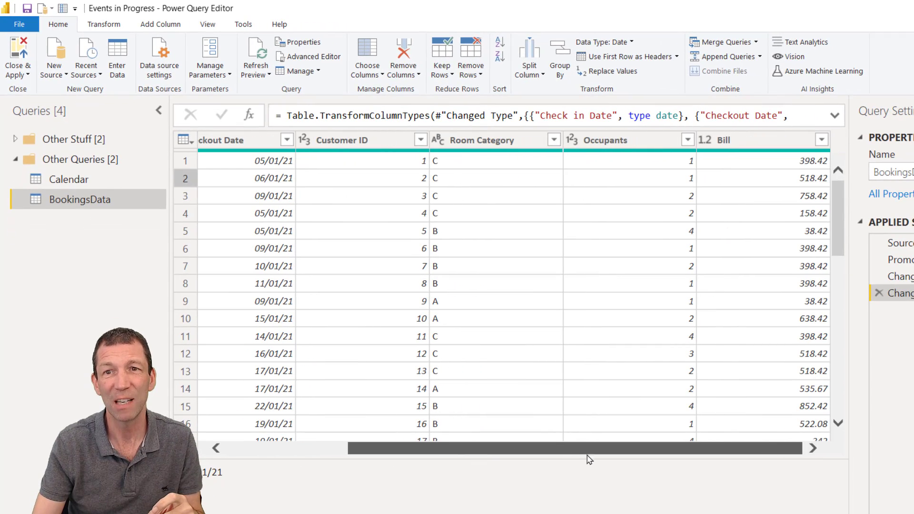
{"action": "left_click", "coordinate": [758, 185]}
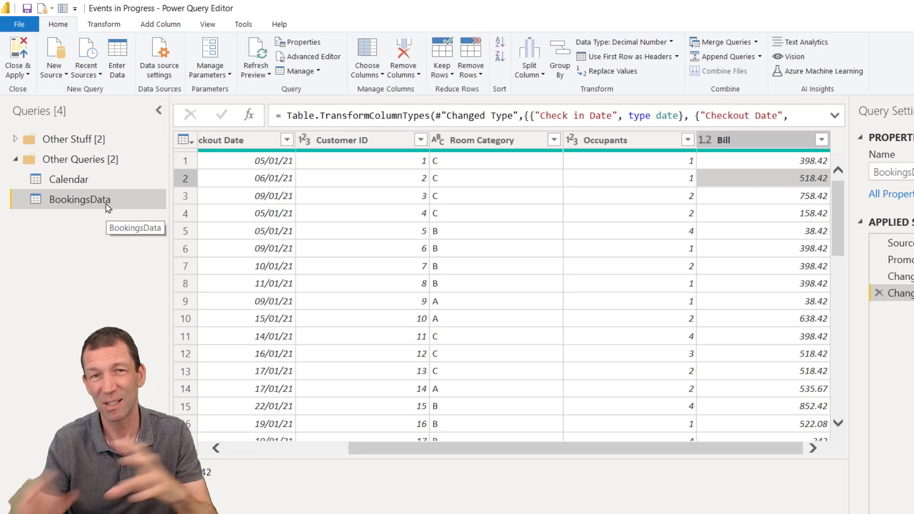
Create a new query referencing BookingsData and name it OccupancyData.
{"action": "right_click", "coordinate": [88, 208]}
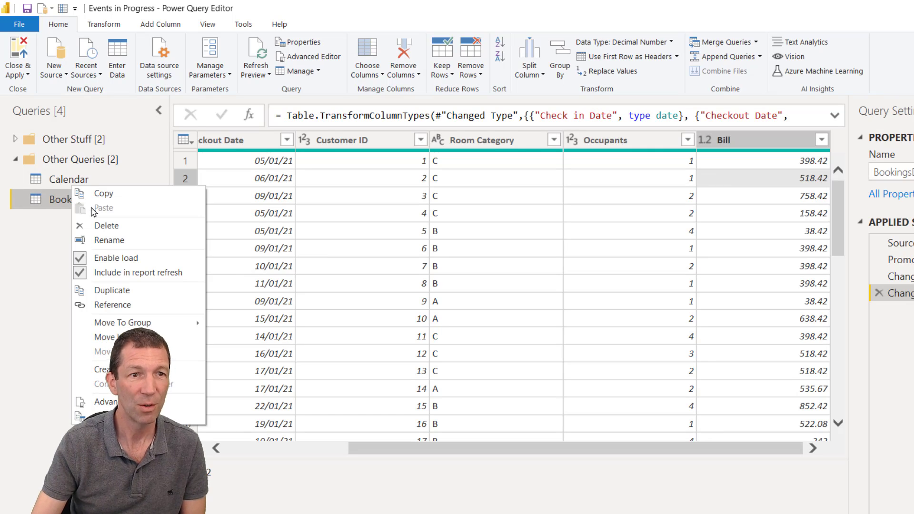
{"action": "left_click", "coordinate": [127, 309]}
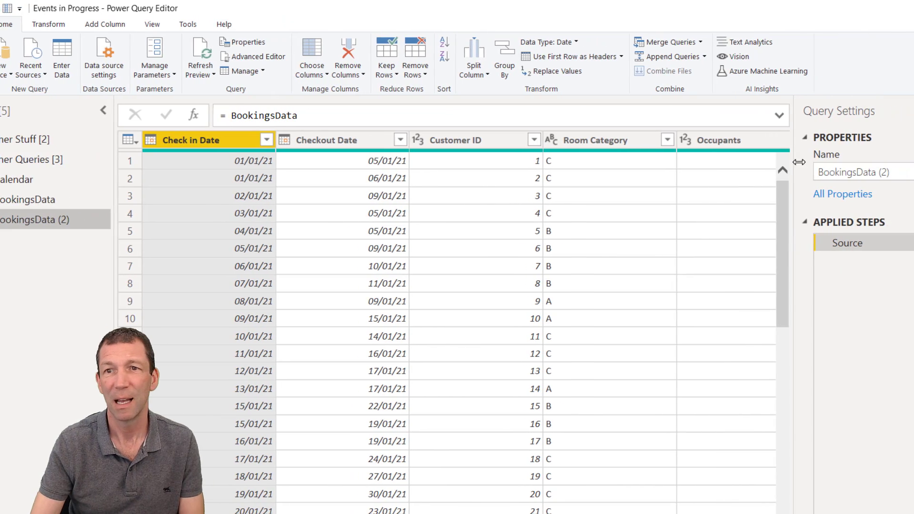
{"action": "left_click", "coordinate": [834, 171]}
{"action": "type", "text": "Occu"}
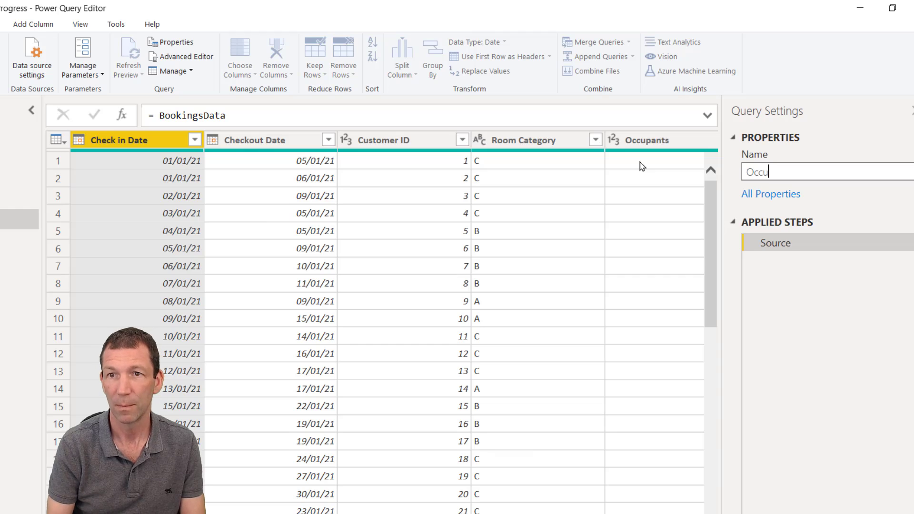
{"action": "type", "text": "pancyData"}
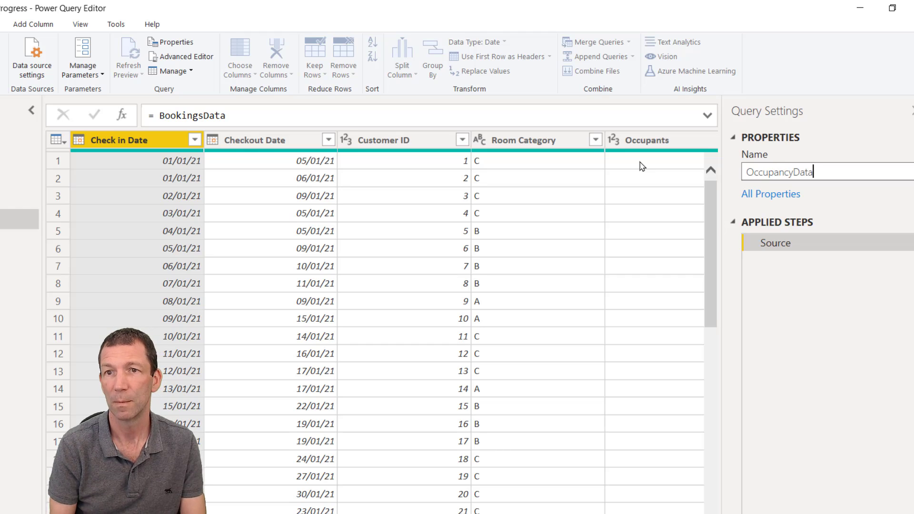
{"action": "key", "text": "Return"}
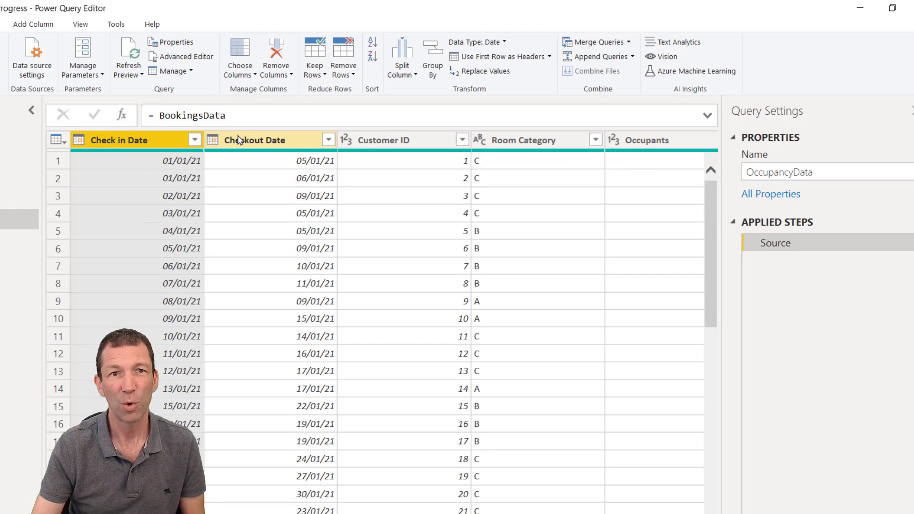
Keep only Check in Date, Checkout Date, Customer ID and Occupants using Remove Other Columns.
{"action": "left_click", "coordinate": [260, 141], "text": "ctrl"}
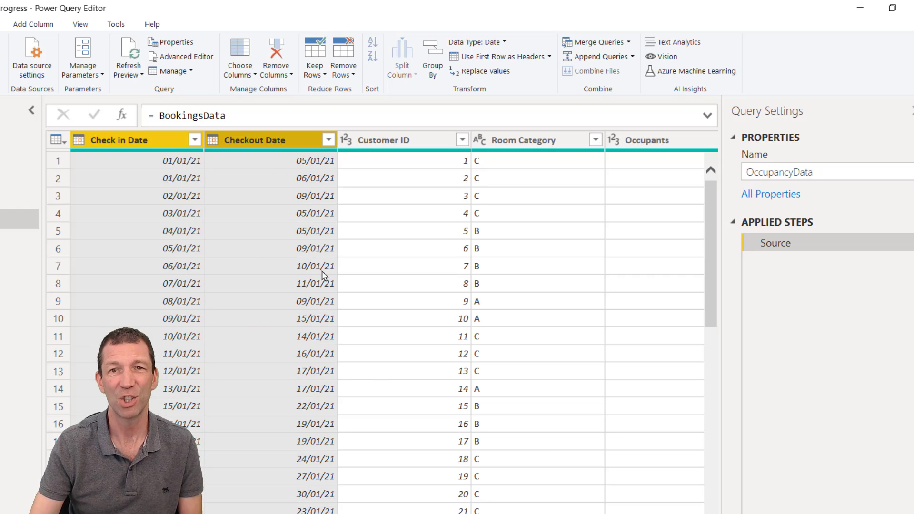
{"action": "scroll", "coordinate": [394, 321], "scroll_direction": "right", "scroll_amount": 3}
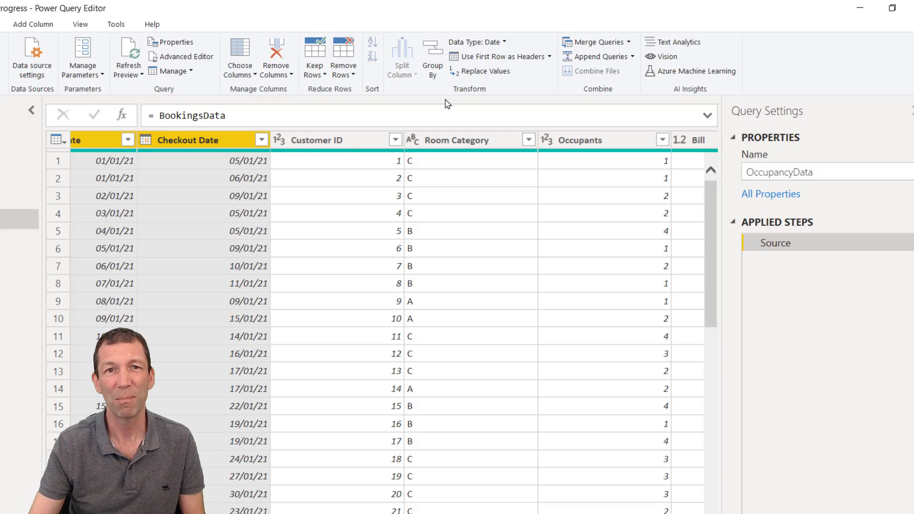
{"action": "left_click", "coordinate": [349, 141], "text": "ctrl"}
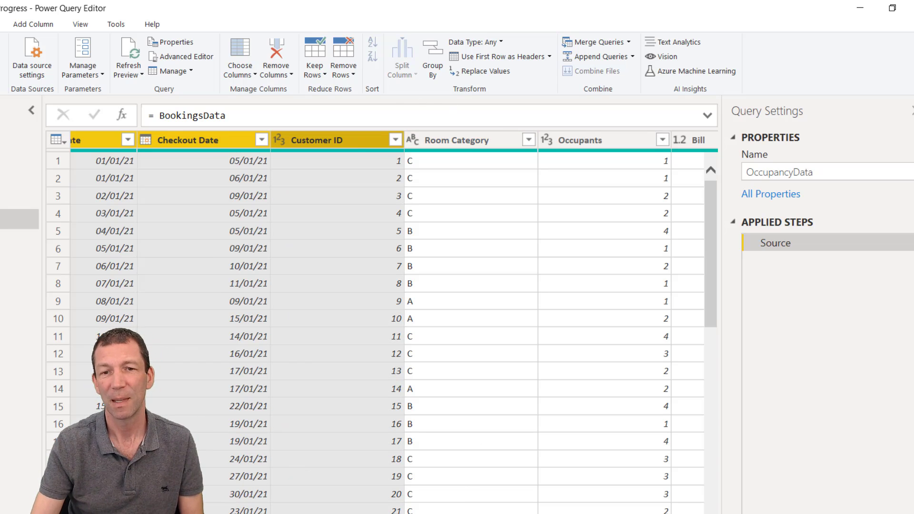
{"action": "scroll", "coordinate": [600, 261], "scroll_direction": "right", "scroll_amount": 4}
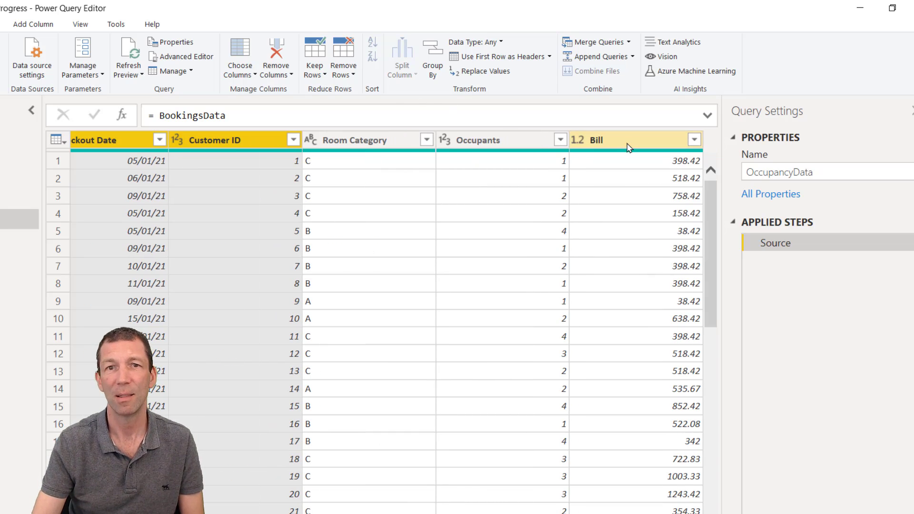
{"action": "left_click", "coordinate": [495, 140], "text": "ctrl"}
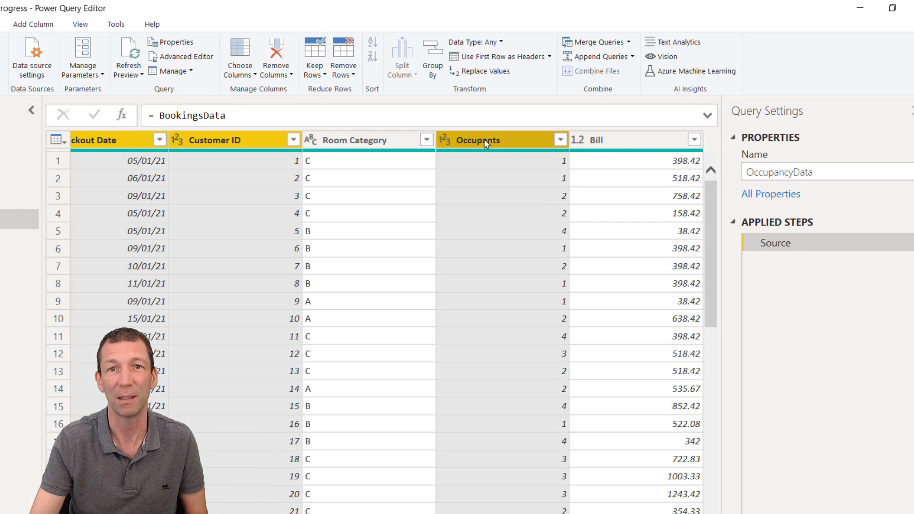
{"action": "right_click", "coordinate": [484, 142]}
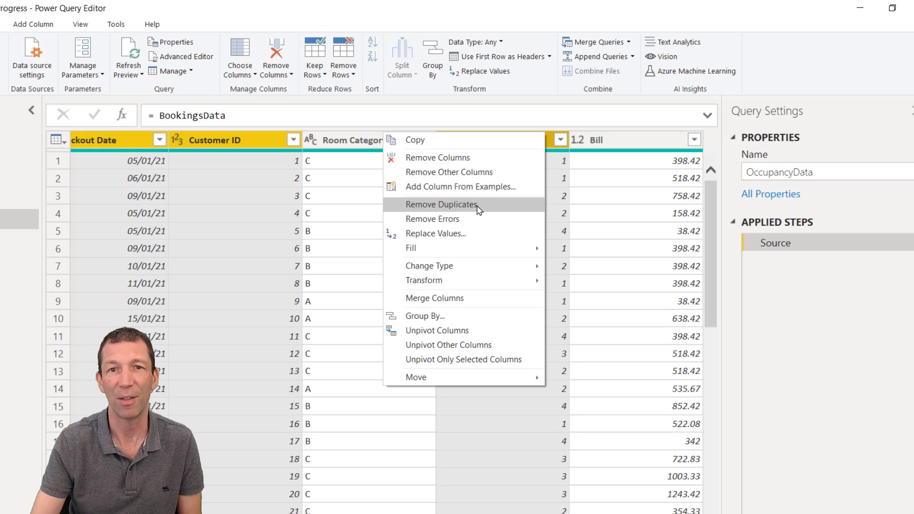
{"action": "left_click", "coordinate": [482, 172]}
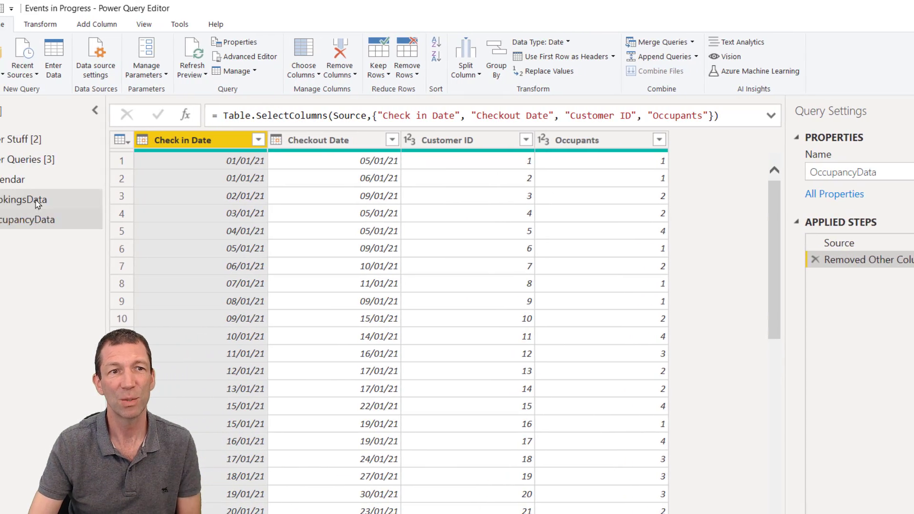
{"action": "left_click", "coordinate": [46, 204]}
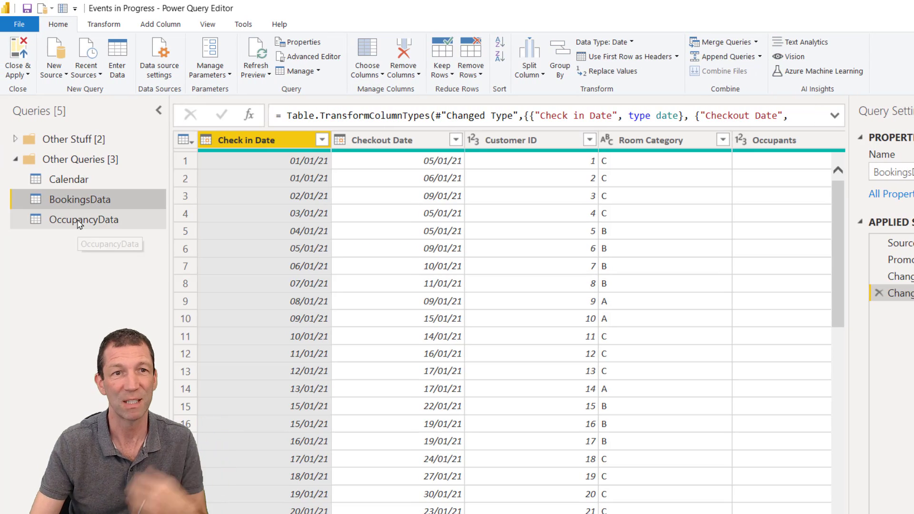
{"action": "left_click", "coordinate": [80, 222]}
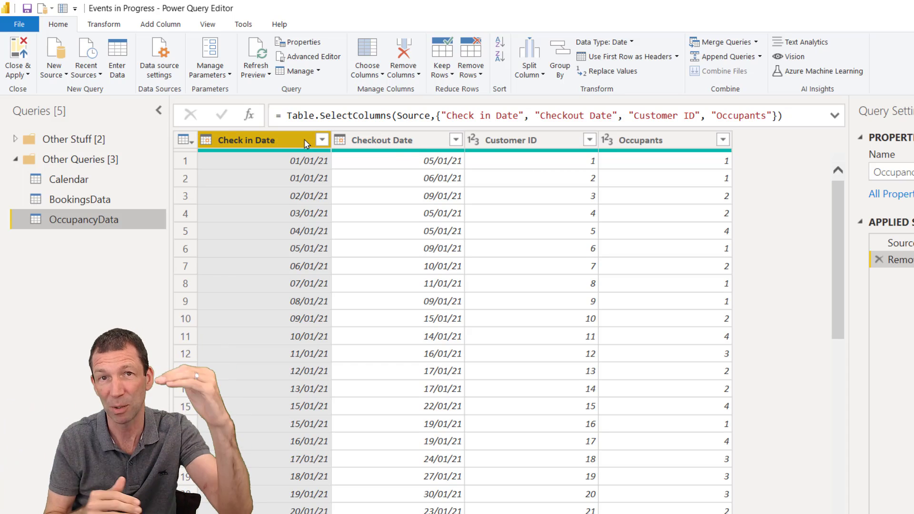
Start a new custom column named DatesPresent.
{"action": "left_click", "coordinate": [160, 25]}
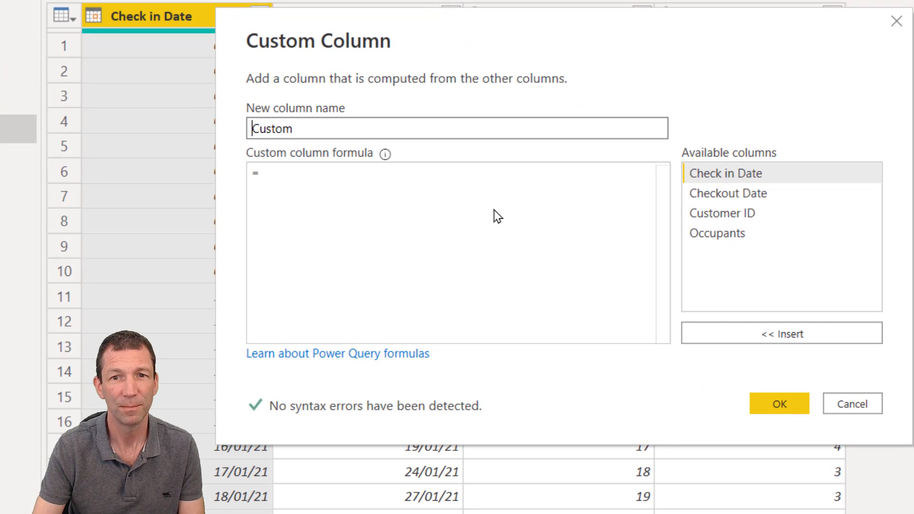
{"action": "double_click", "coordinate": [261, 126]}
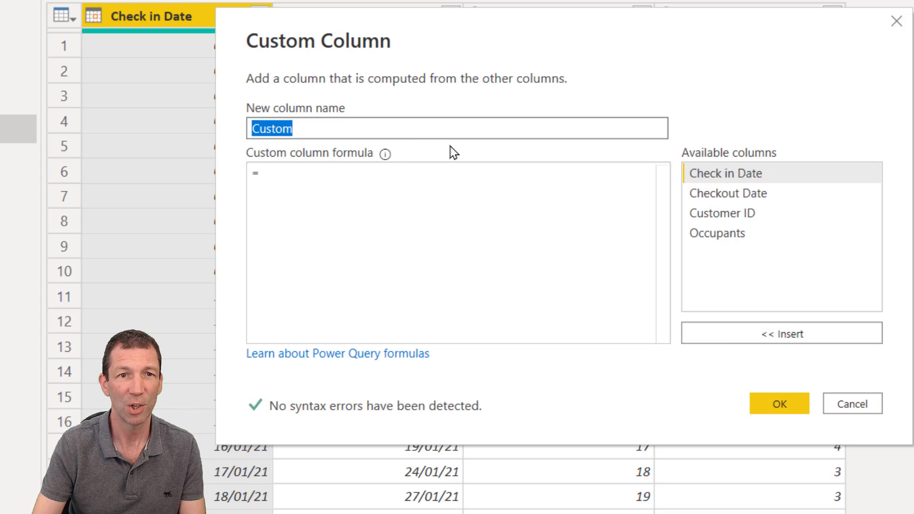
{"action": "type", "text": "Dates"}
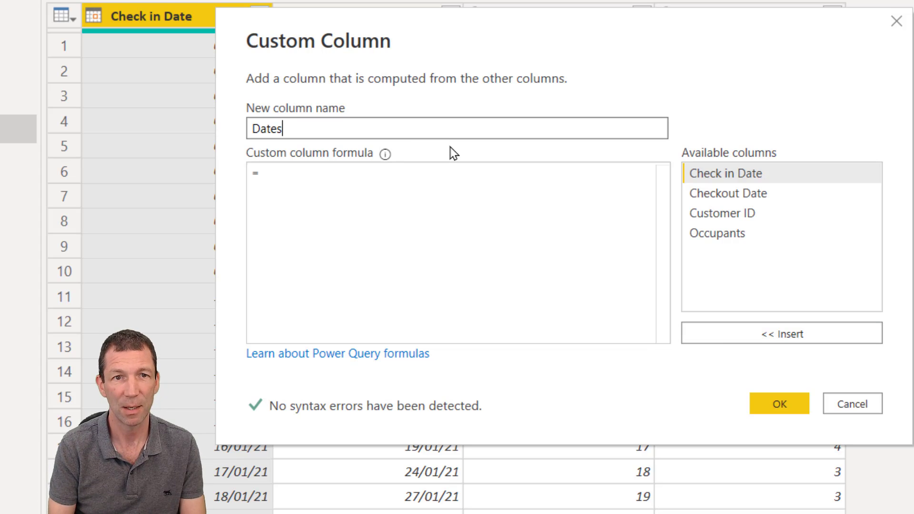
{"action": "type", "text": "Present"}
{"action": "left_click", "coordinate": [364, 179]}
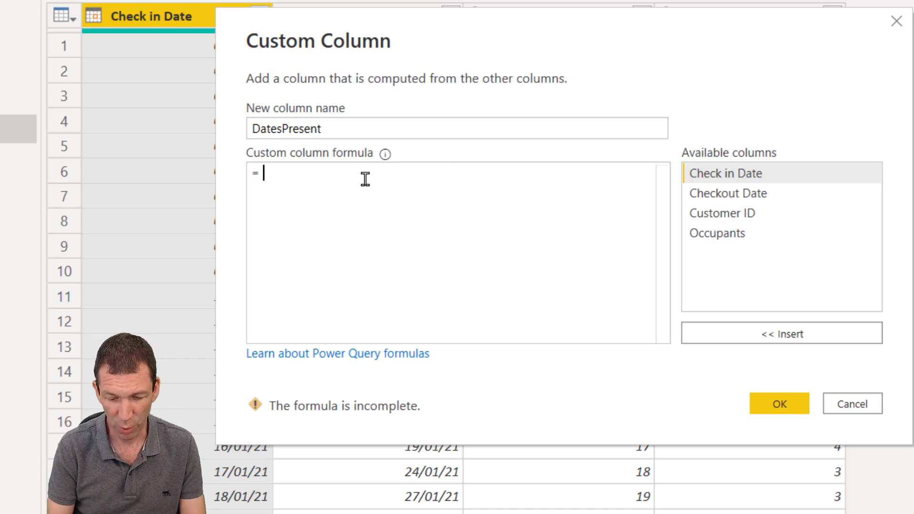
Enter the formula List.Dates([Check in Date], 2, 1) and create the column.
{"action": "type", "text": "List."}
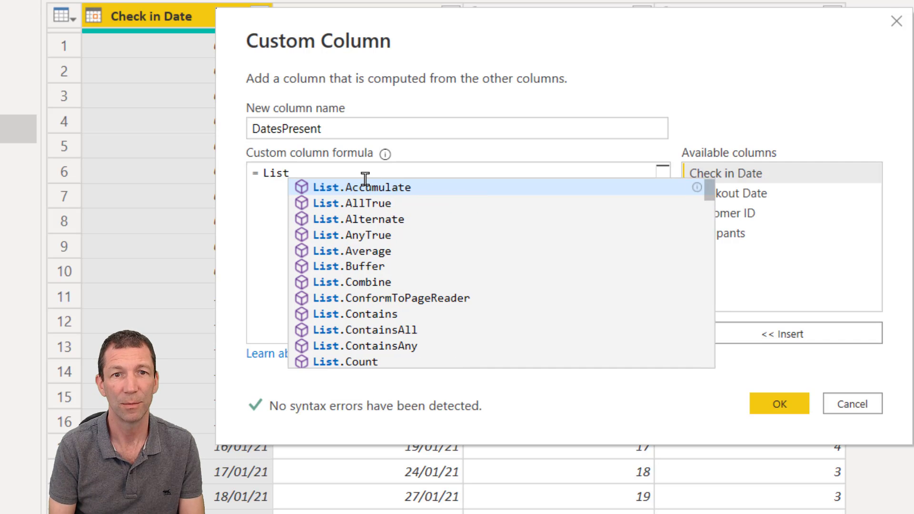
{"action": "type", "text": "Date"}
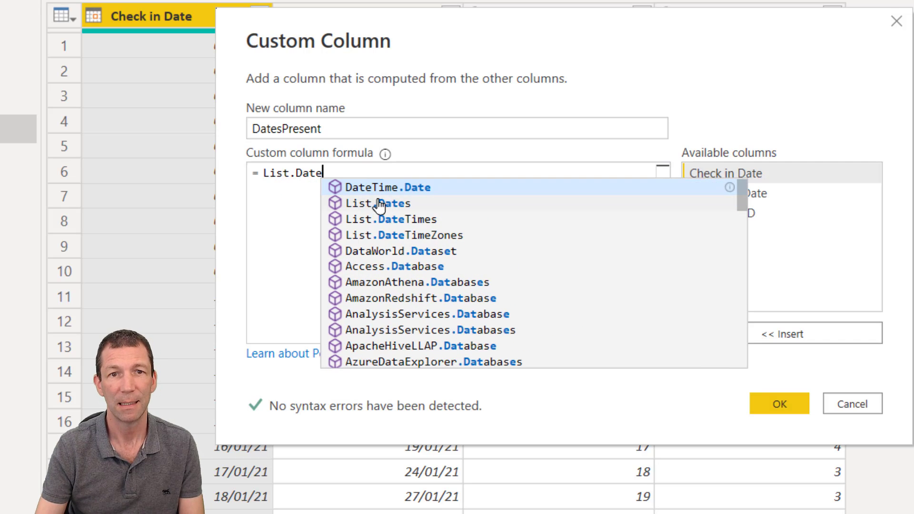
{"action": "type", "text": "d"}
{"action": "key", "text": "BackSpace"}
{"action": "type", "text": "s("}
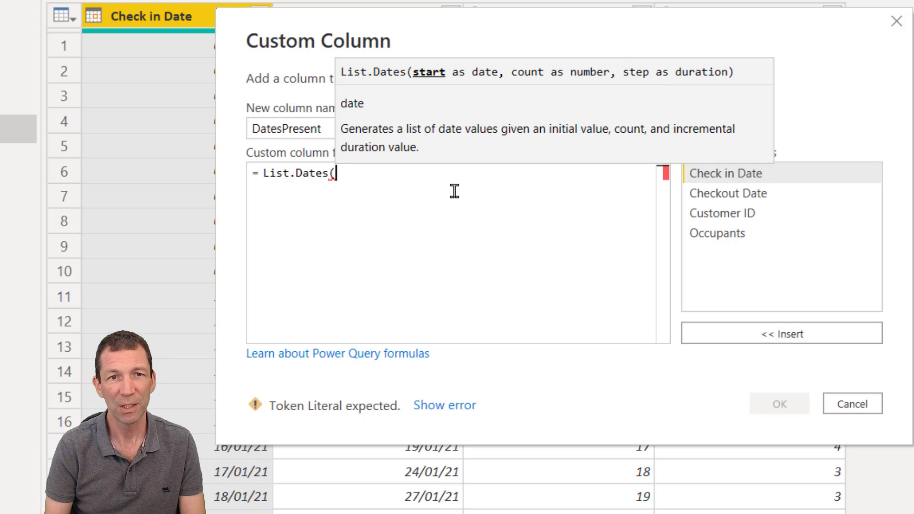
{"action": "key", "text": "Return"}
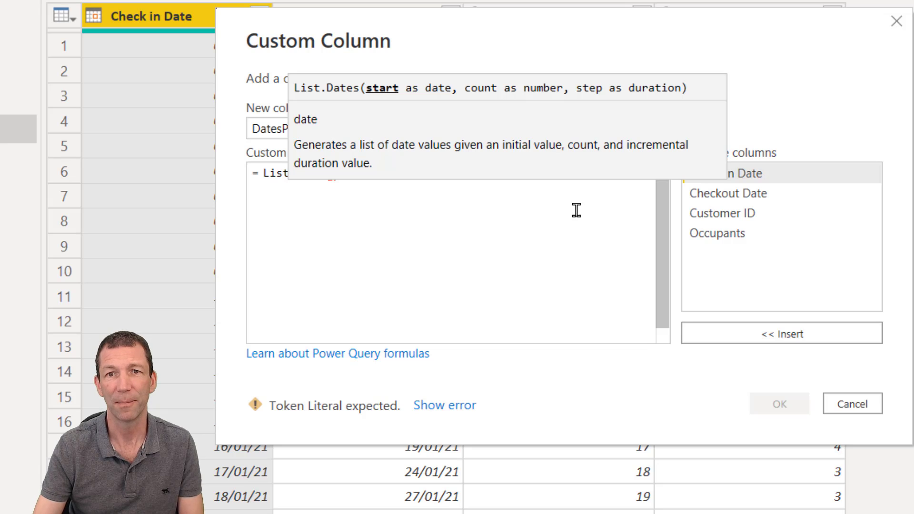
{"action": "double_click", "coordinate": [815, 176]}
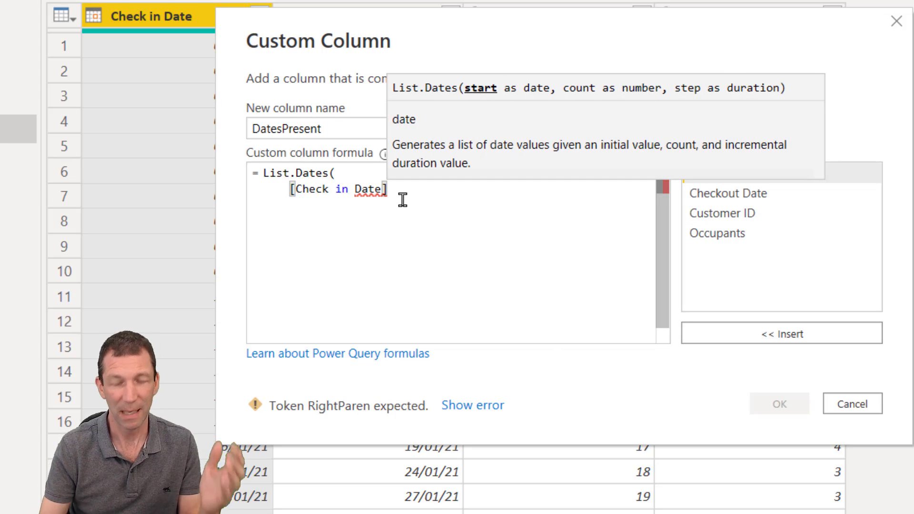
{"action": "type", "text": ","}
{"action": "key", "text": "Return"}
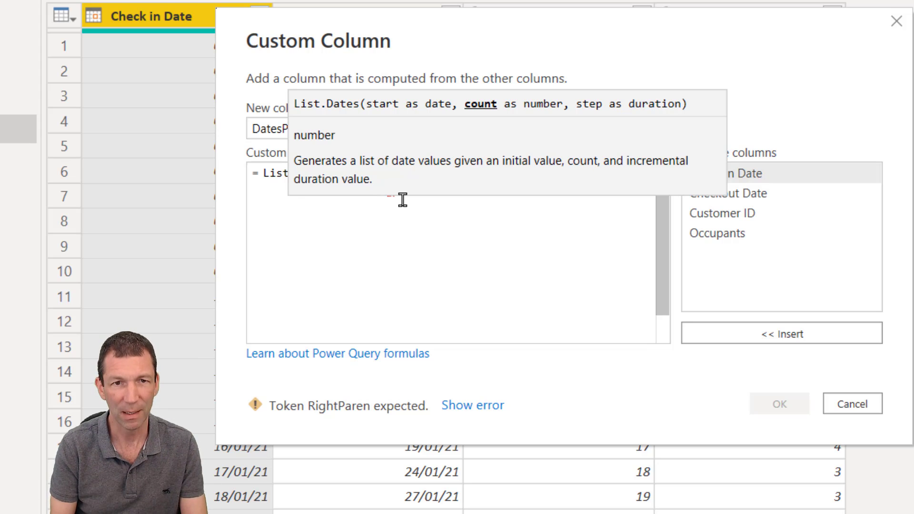
{"action": "type", "text": "2"}
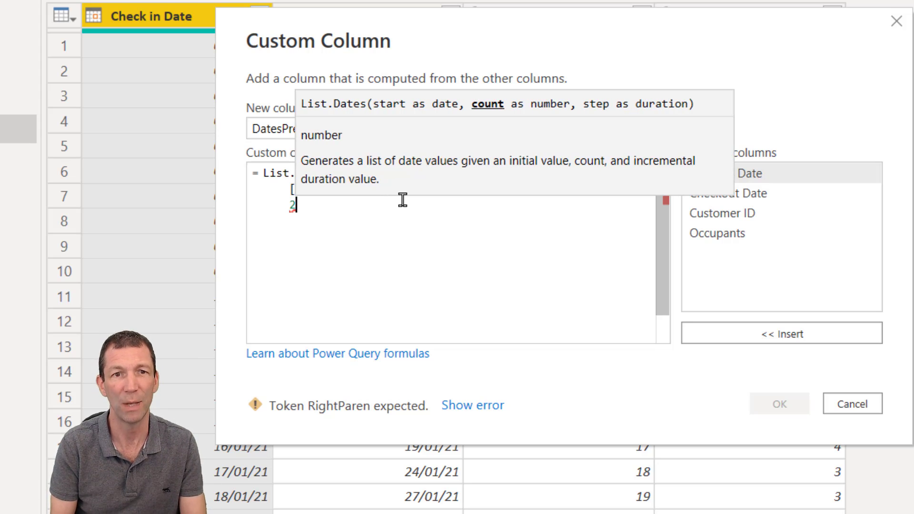
{"action": "type", "text": ","}
{"action": "key", "text": "Return"}
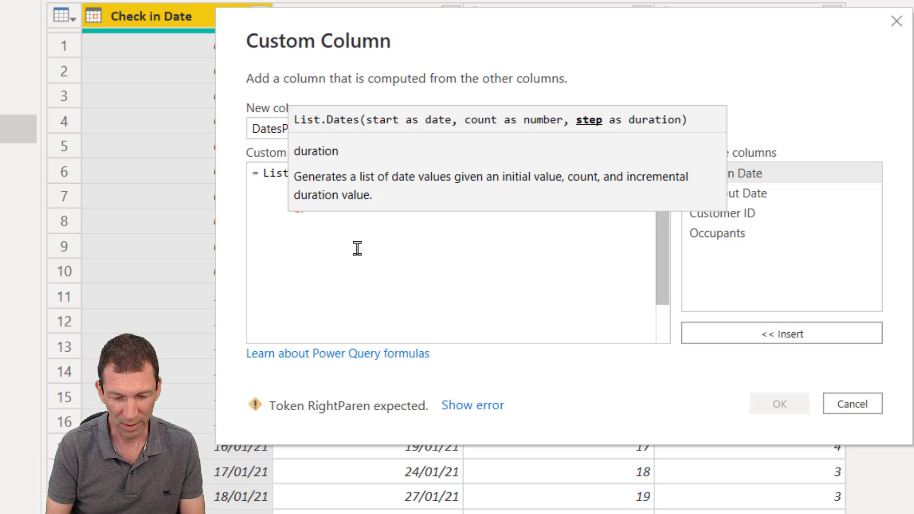
{"action": "type", "text": "1"}
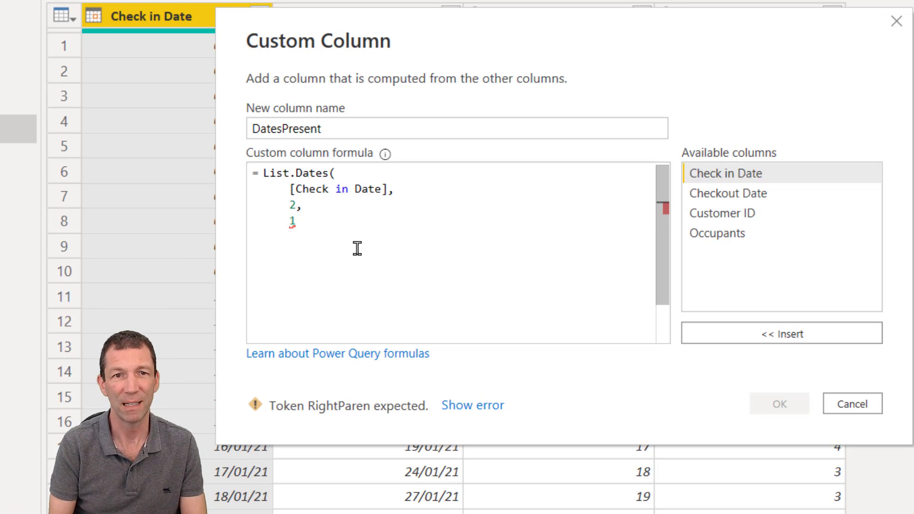
{"action": "key", "text": "Return"}
{"action": "type", "text": ")"}
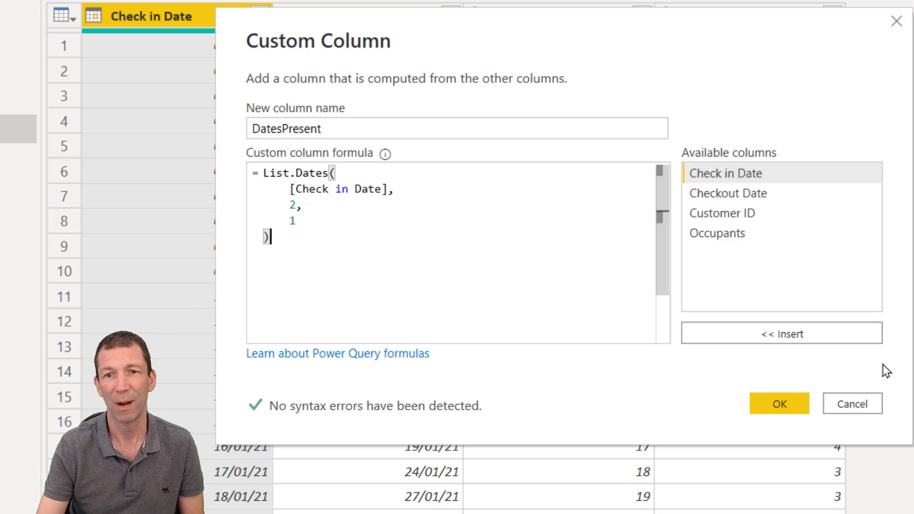
{"action": "left_click", "coordinate": [766, 400]}
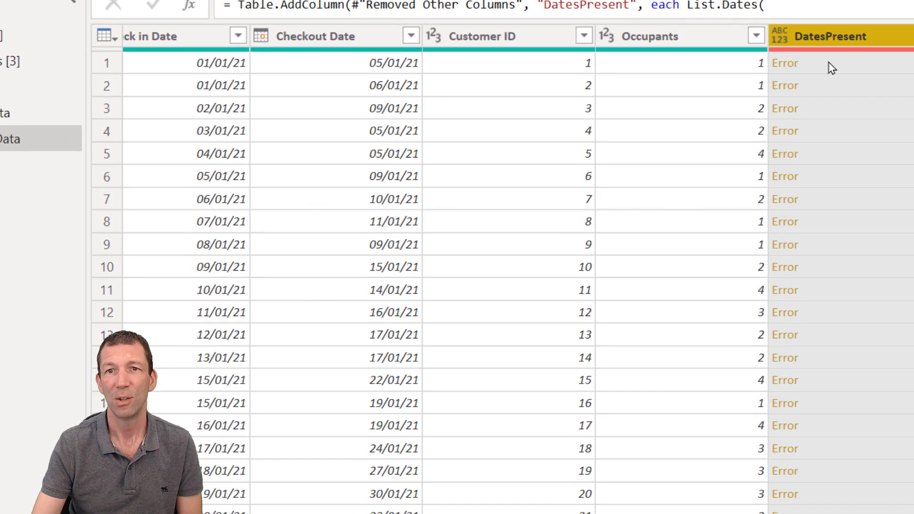
Show row 1's error: the value 1 cannot be converted to type Duration.
{"action": "left_click", "coordinate": [832, 68]}
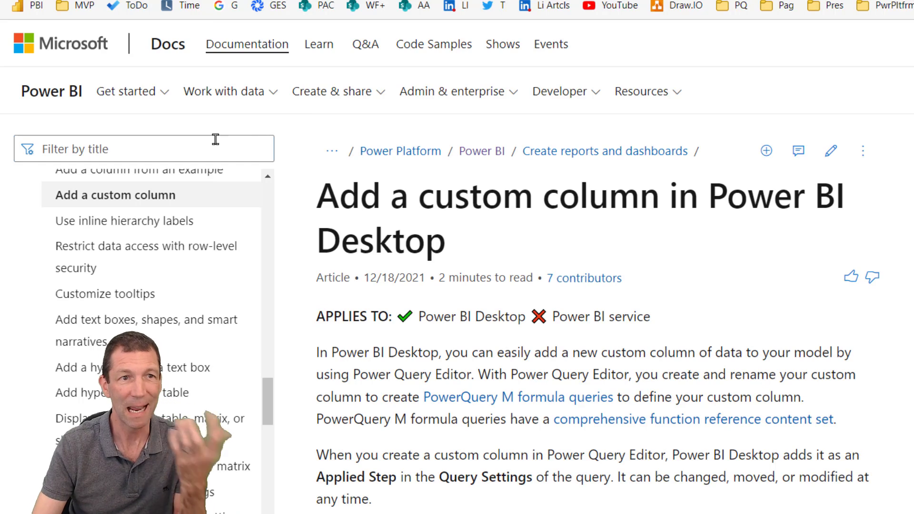
Find the List.Dates reference in the Power Query M docs by filtering for 'list.date'.
{"action": "left_click", "coordinate": [152, 149]}
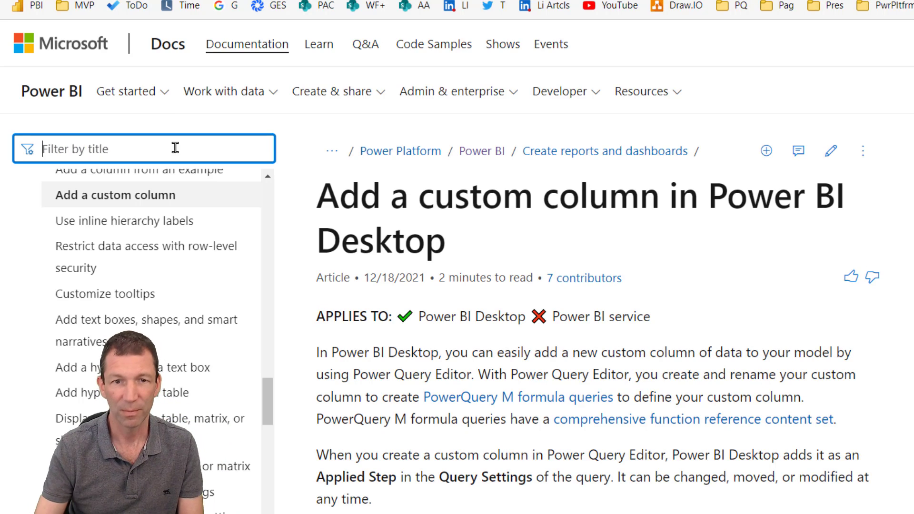
{"action": "scroll", "coordinate": [547, 219], "scroll_direction": "down", "scroll_amount": 3}
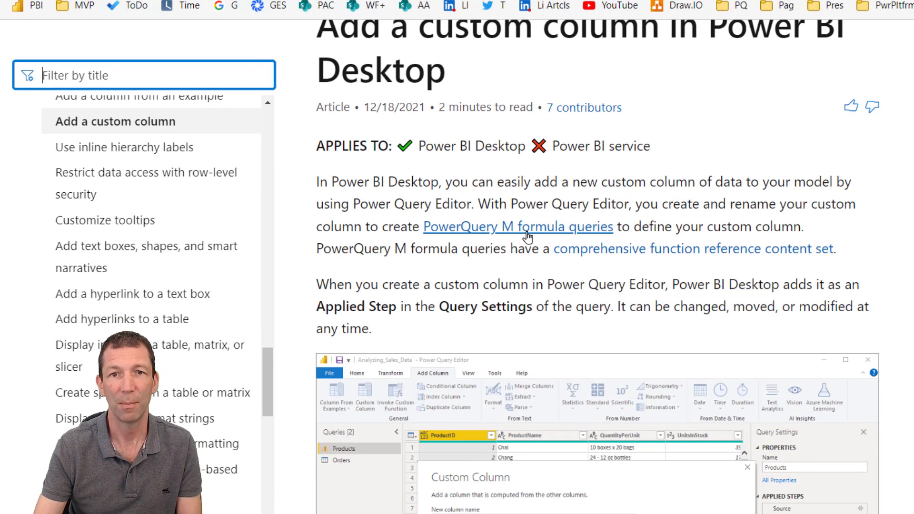
{"action": "scroll", "coordinate": [543, 233], "scroll_direction": "down", "scroll_amount": 3}
{"action": "left_click", "coordinate": [674, 82]}
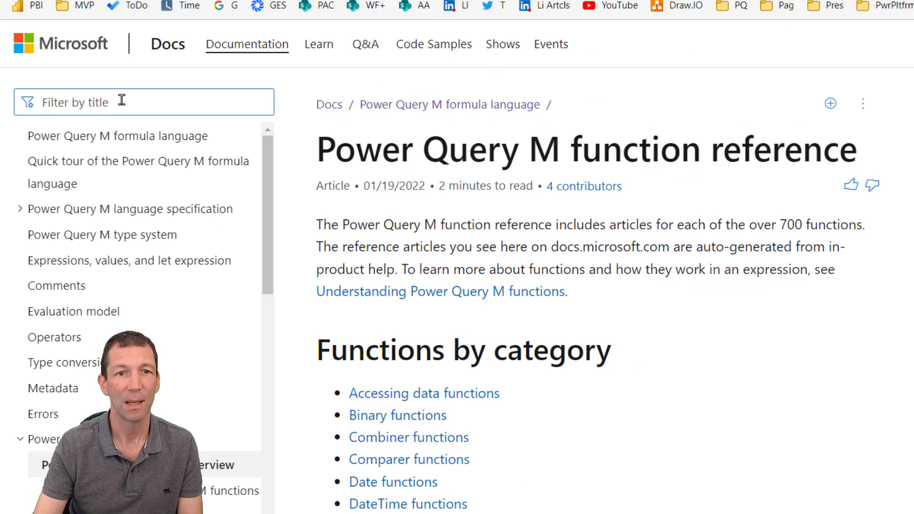
{"action": "left_click", "coordinate": [122, 100]}
{"action": "type", "text": "list.date"}
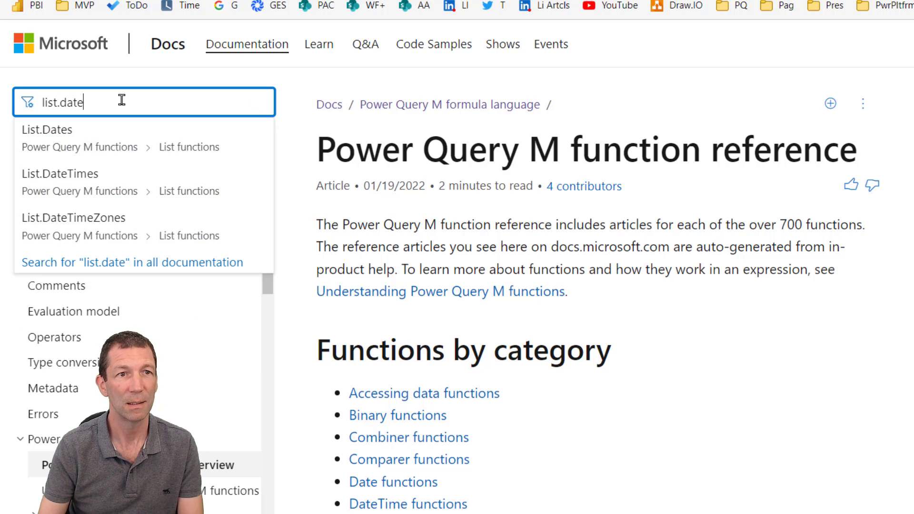
{"action": "left_click", "coordinate": [111, 137]}
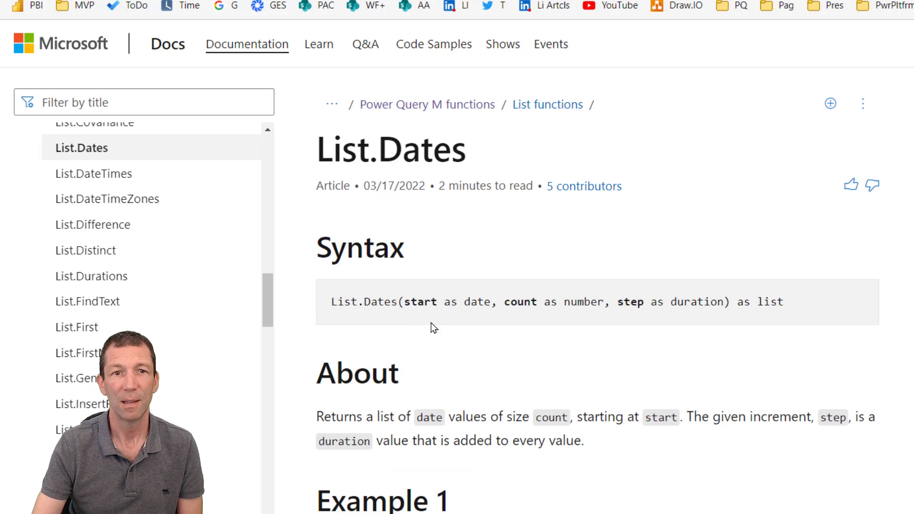
Copy #duration(1, 0, 0, 0) from the usage example and return to Power BI.
{"action": "scroll", "coordinate": [439, 371], "scroll_direction": "down", "scroll_amount": 5}
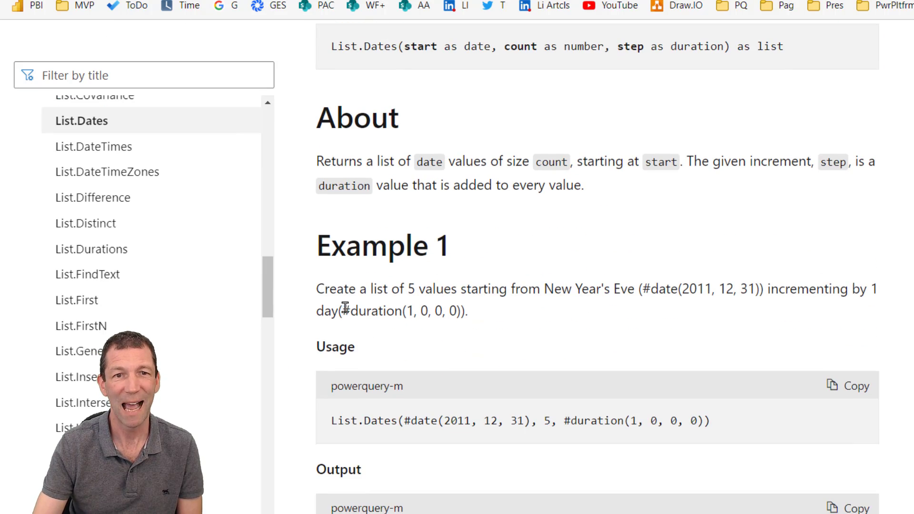
{"action": "left_click_drag", "start_coordinate": [346, 307], "coordinate": [463, 311]}
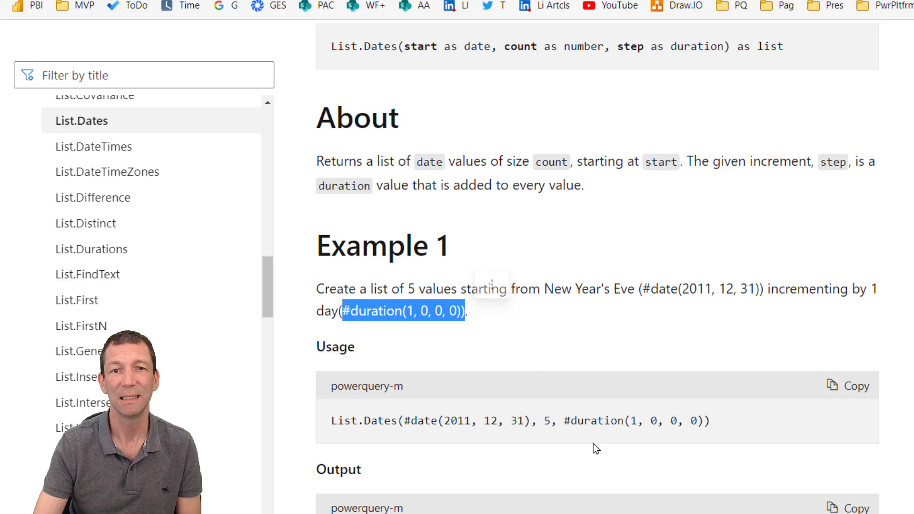
{"action": "left_click_drag", "start_coordinate": [563, 421], "coordinate": [702, 421]}
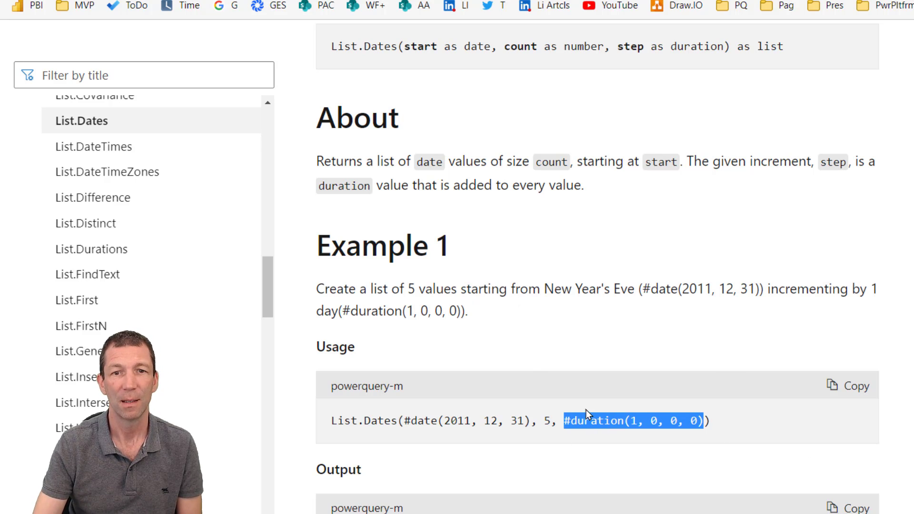
{"action": "left_click", "coordinate": [551, 421]}
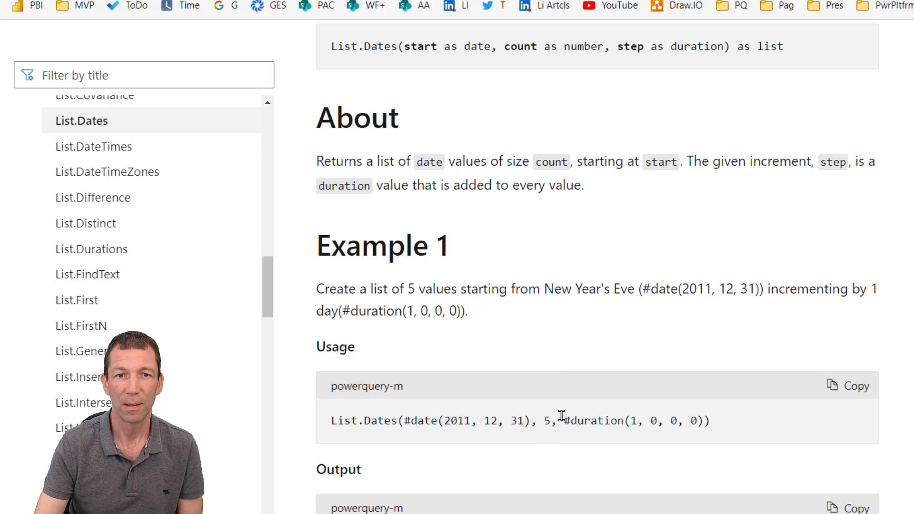
{"action": "left_click_drag", "start_coordinate": [563, 421], "coordinate": [709, 420]}
{"action": "key", "text": "ctrl+c"}
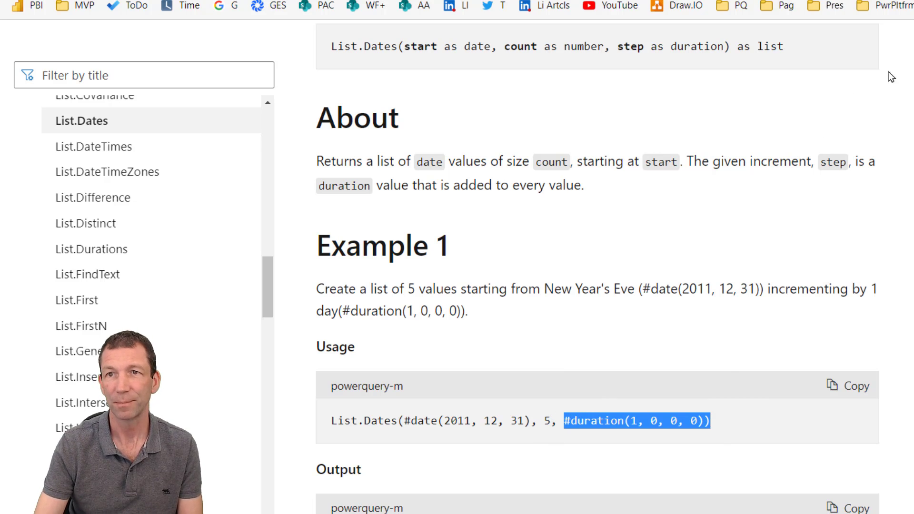
{"action": "key", "text": "alt+Tab"}
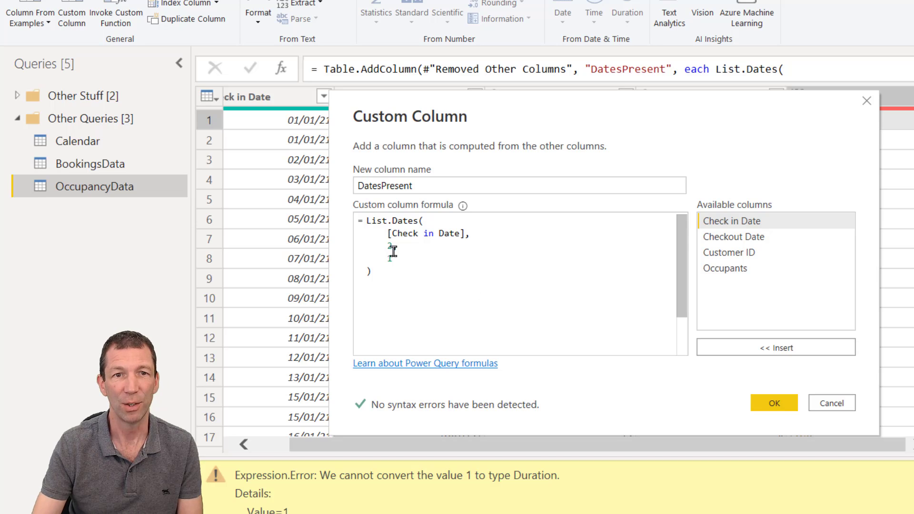
Replace the step value 1 with #duration(1, 0, 0, 0), remove the extra bracket, and apply.
{"action": "left_click_drag", "start_coordinate": [387, 259], "coordinate": [409, 259]}
{"action": "key", "text": "ctrl+v"}
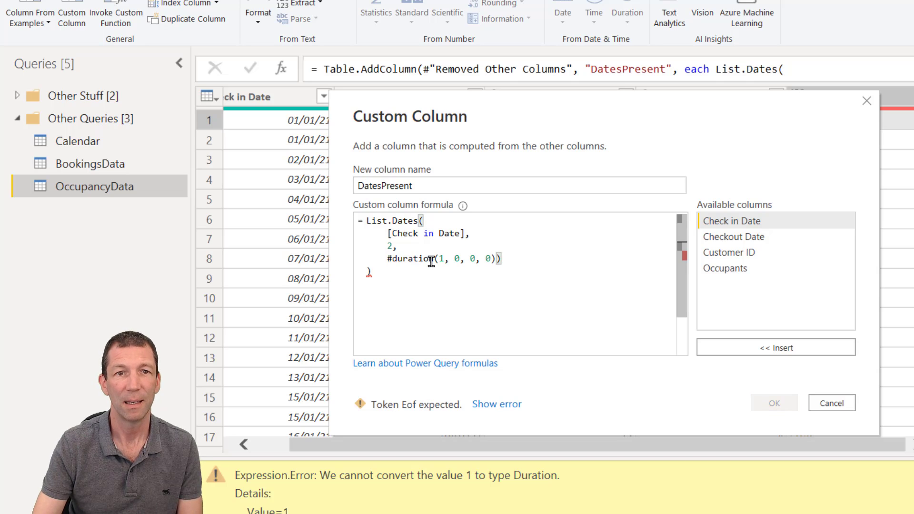
{"action": "key", "text": "BackSpace"}
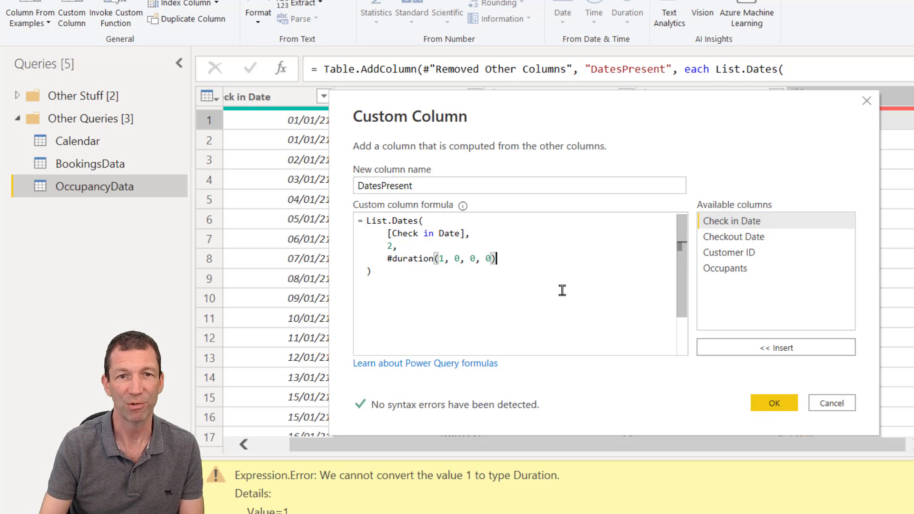
{"action": "left_click", "coordinate": [445, 258]}
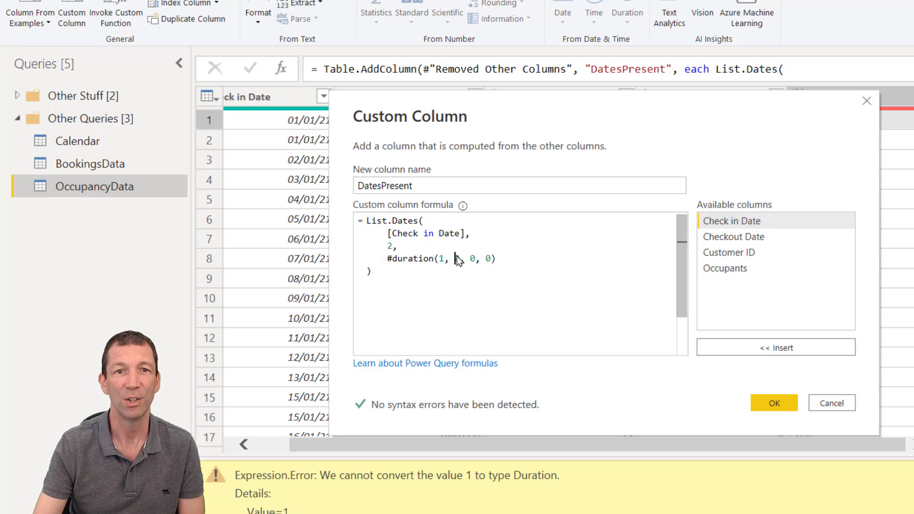
{"action": "left_click", "coordinate": [497, 256]}
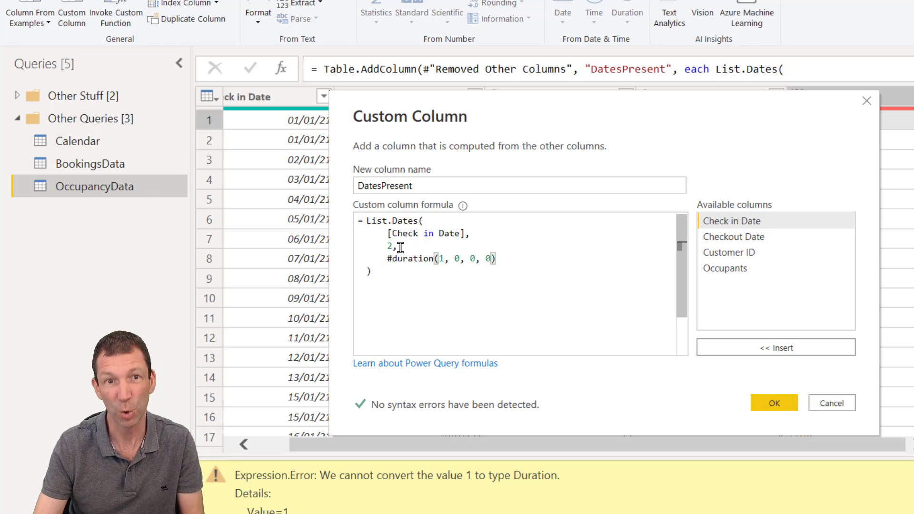
{"action": "left_click", "coordinate": [775, 402]}
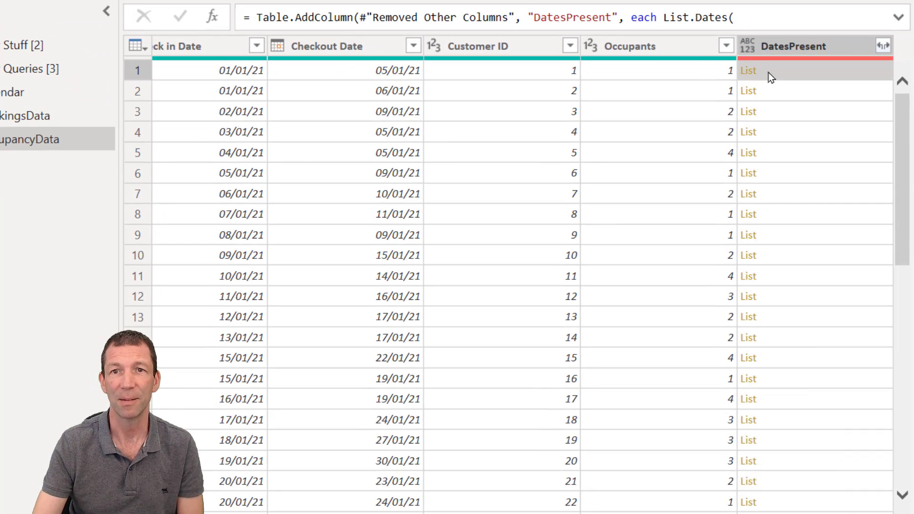
{"action": "left_click", "coordinate": [816, 122]}
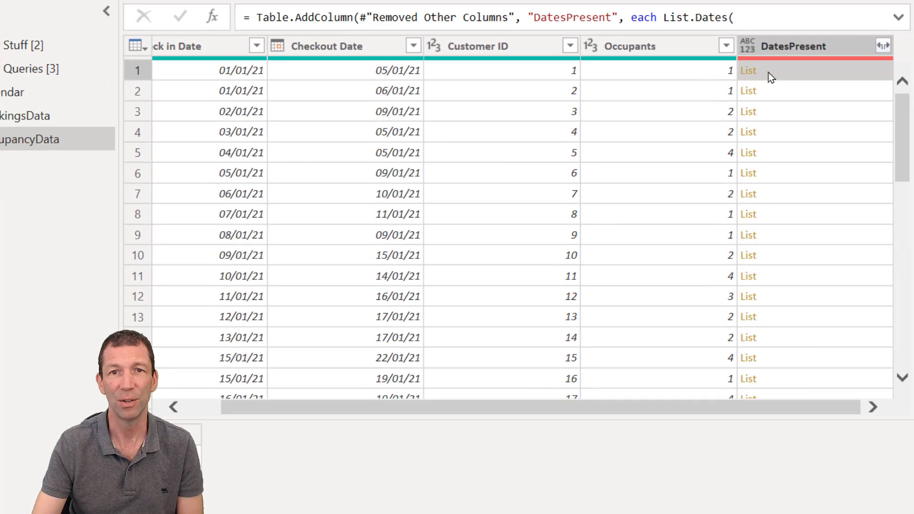
{"action": "left_click_drag", "start_coordinate": [113, 314], "coordinate": [296, 315]}
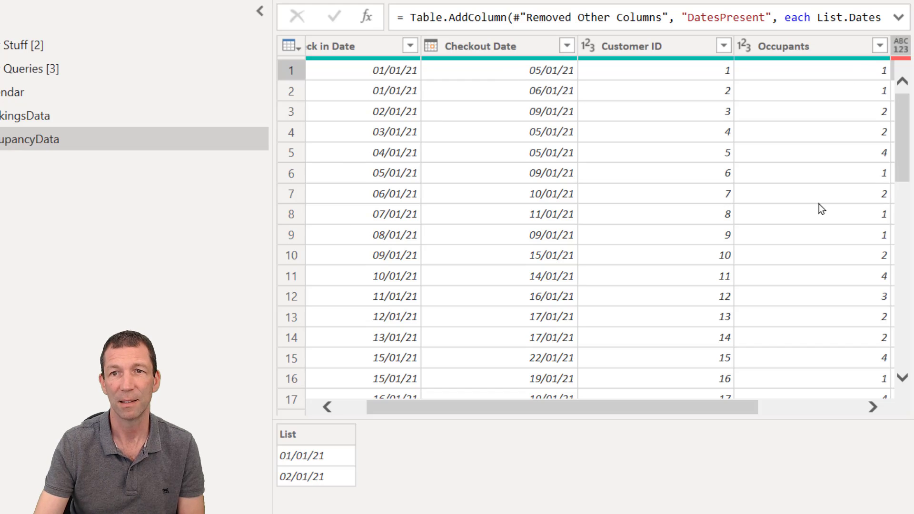
{"action": "left_click_drag", "start_coordinate": [718, 408], "coordinate": [898, 401]}
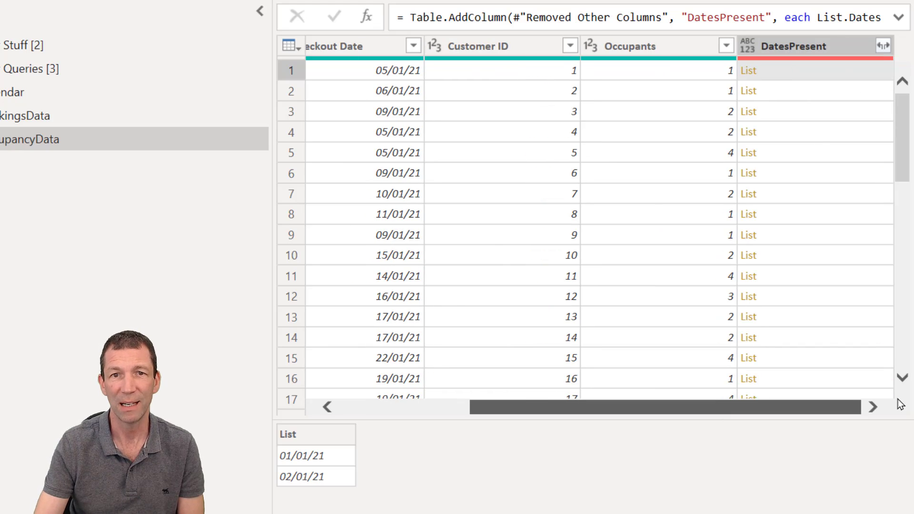
{"action": "left_click", "coordinate": [787, 93]}
{"action": "left_click_drag", "start_coordinate": [713, 410], "coordinate": [494, 406]}
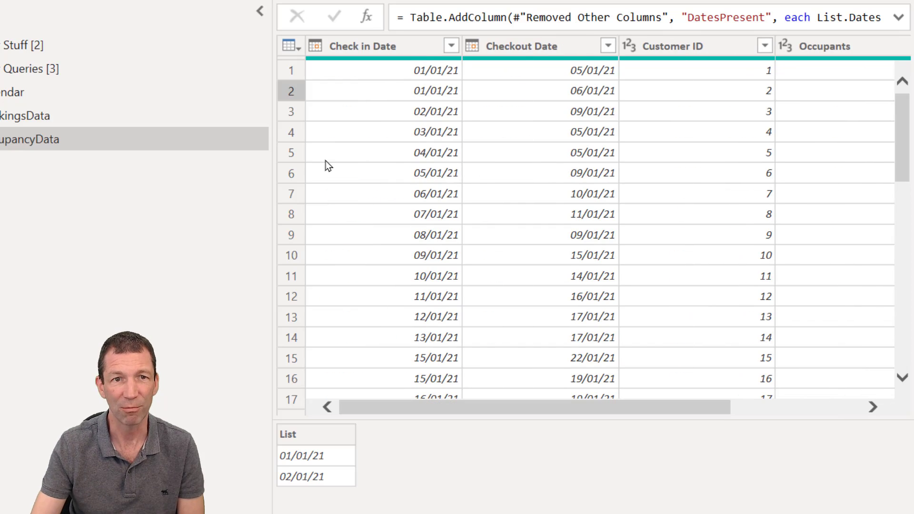
{"action": "left_click_drag", "start_coordinate": [504, 407], "coordinate": [635, 406]}
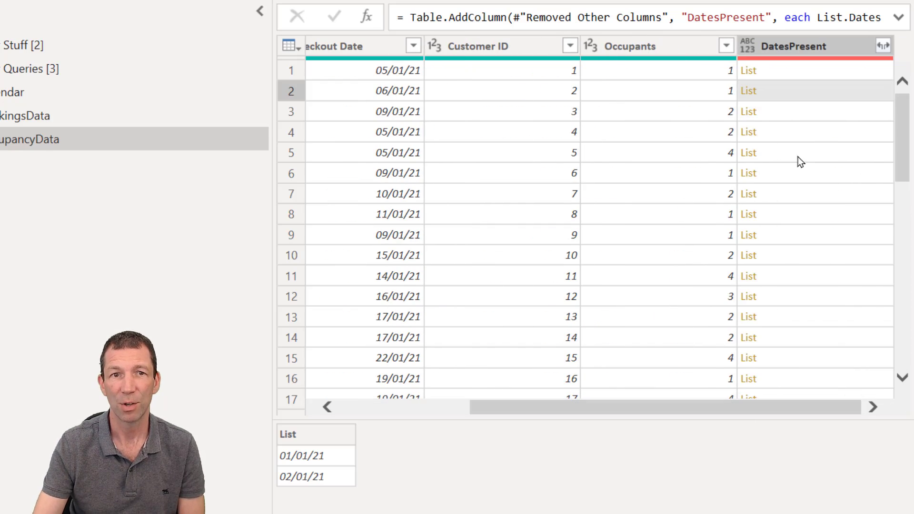
{"action": "left_click", "coordinate": [799, 156]}
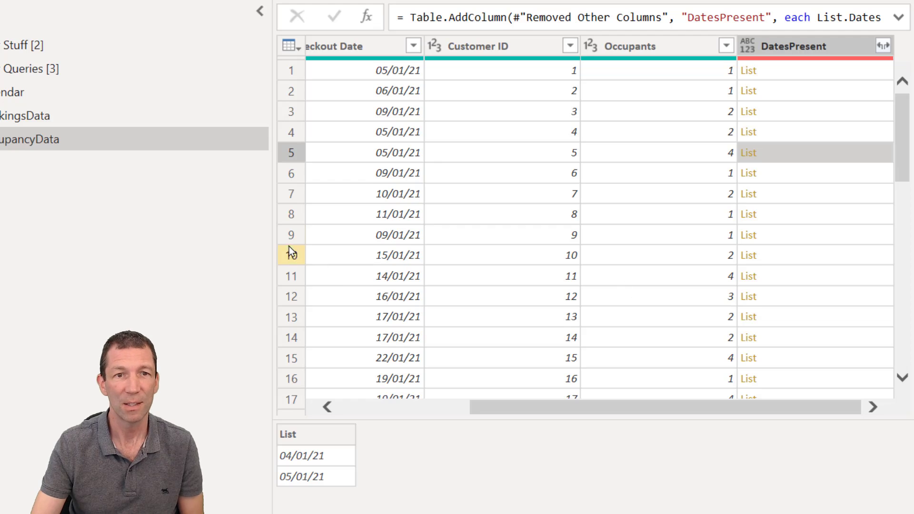
{"action": "left_click_drag", "start_coordinate": [271, 247], "coordinate": [95, 251]}
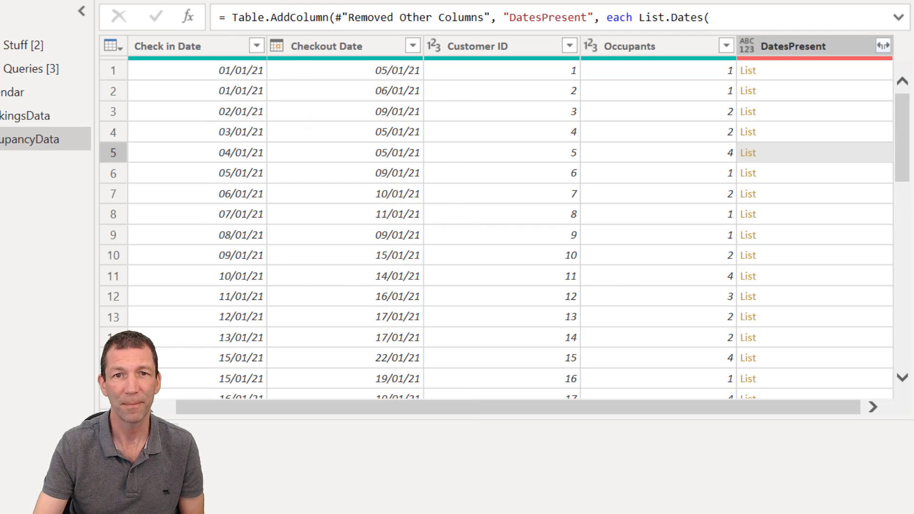
Change the count argument from 2 to [Checkout Date]-[Check in Date], then inspect the resulting error.
{"action": "left_click", "coordinate": [322, 201]}
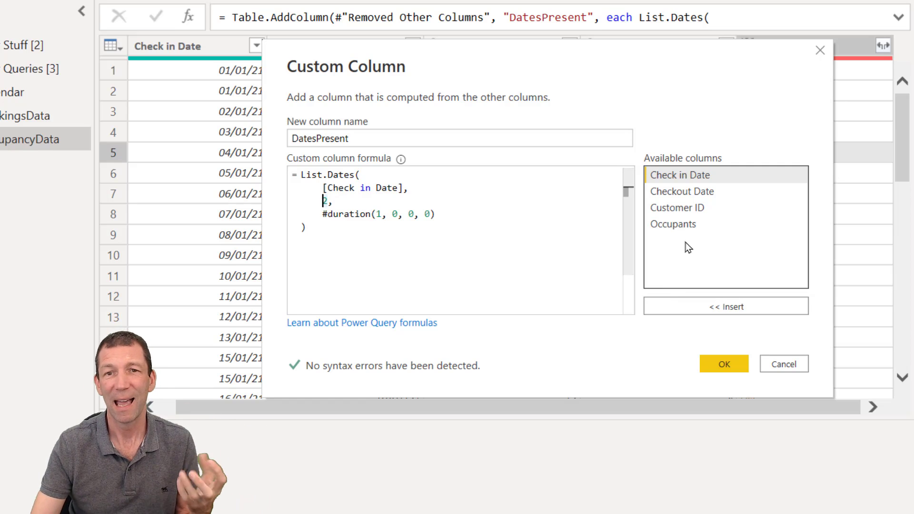
{"action": "double_click", "coordinate": [698, 192]}
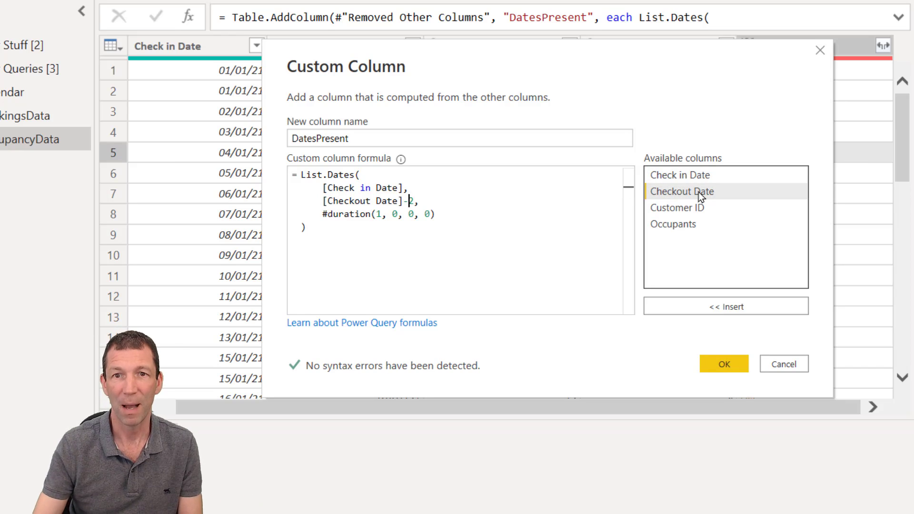
{"action": "type", "text": "-"}
{"action": "double_click", "coordinate": [727, 175]}
{"action": "key", "text": "Delete"}
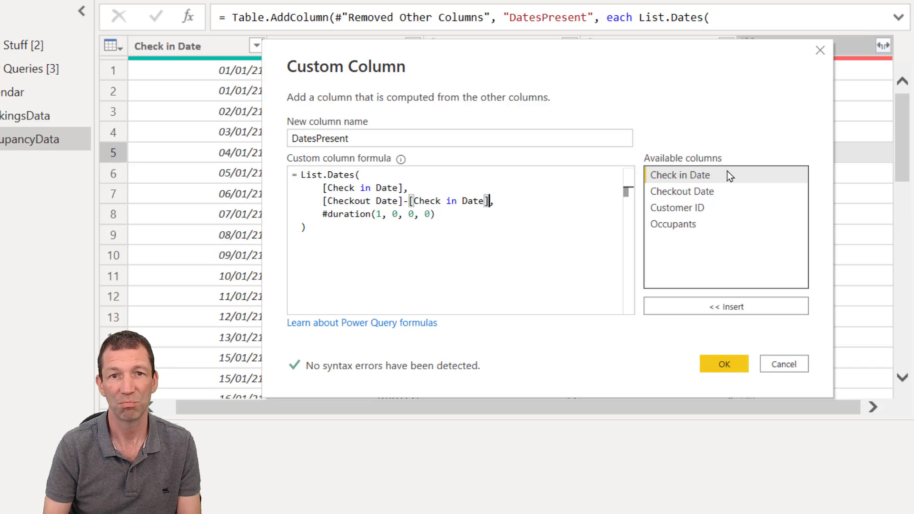
{"action": "left_click", "coordinate": [729, 365]}
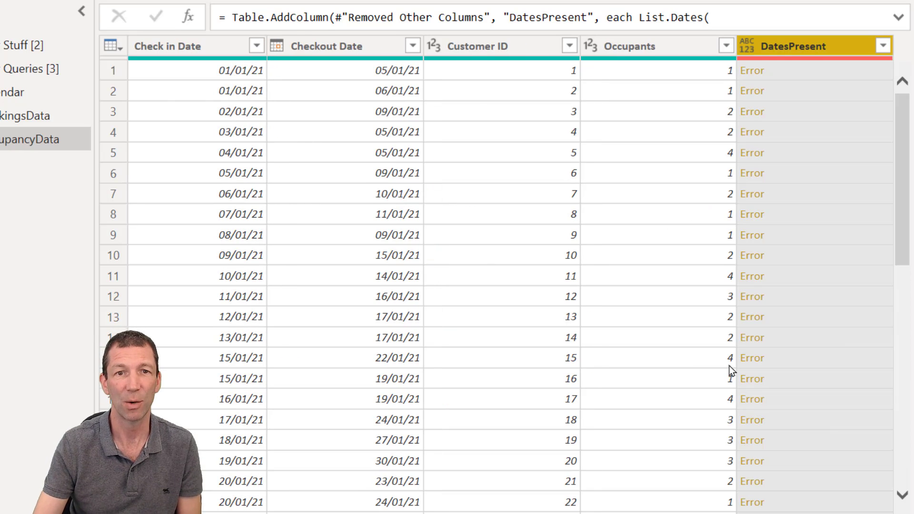
{"action": "left_click", "coordinate": [821, 80]}
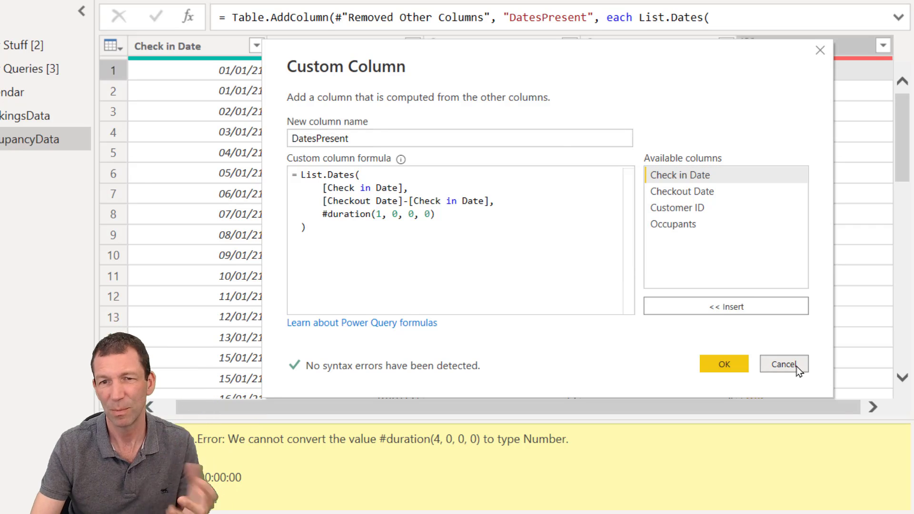
{"action": "left_click", "coordinate": [785, 364]}
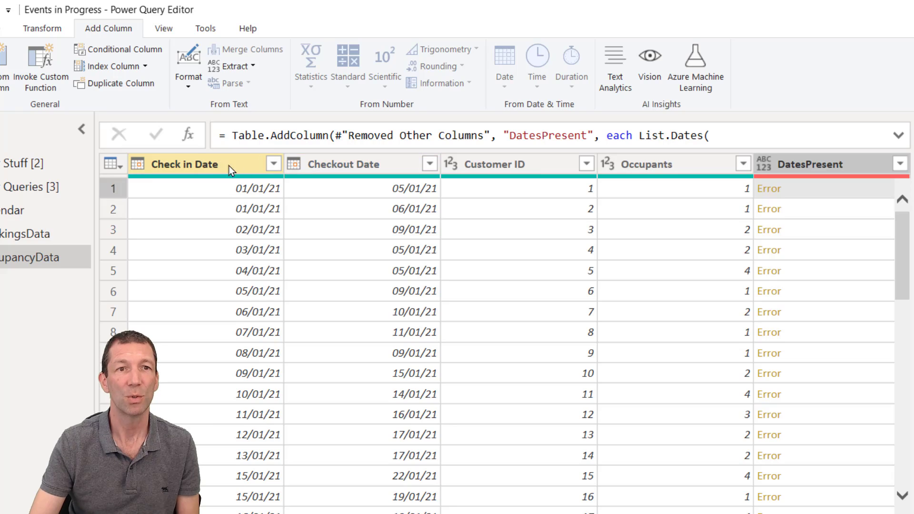
{"action": "left_click", "coordinate": [360, 163]}
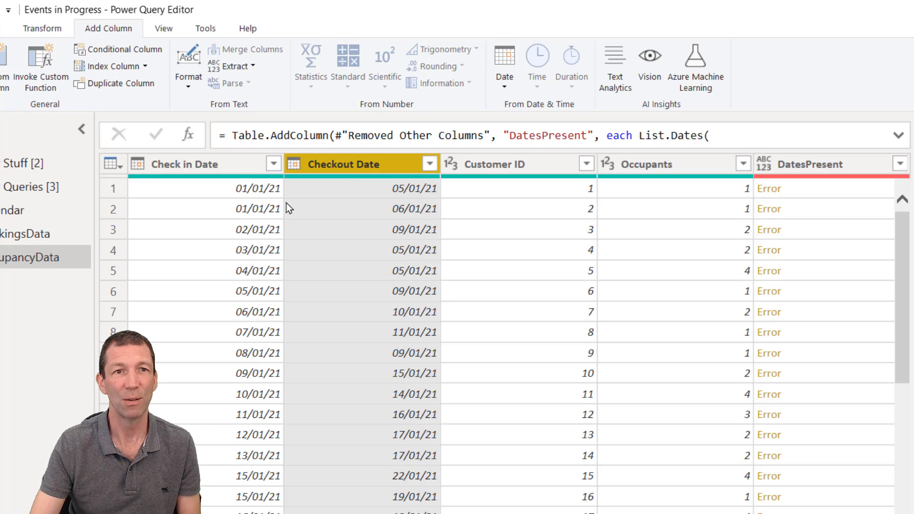
{"action": "left_click", "coordinate": [216, 163], "text": "ctrl"}
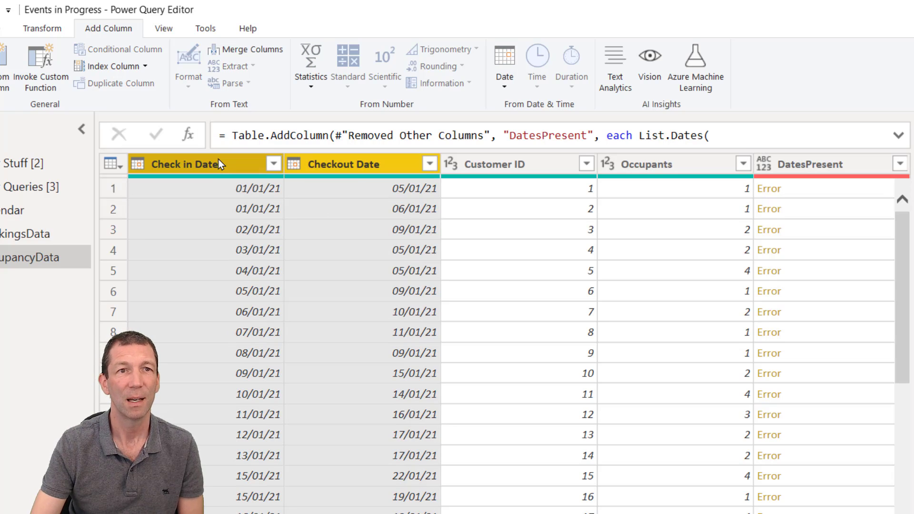
{"action": "left_click", "coordinate": [516, 94]}
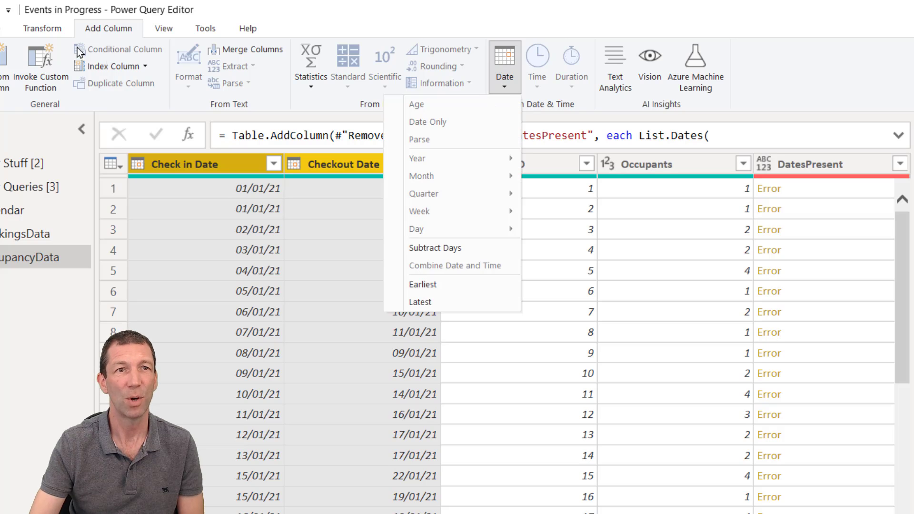
{"action": "left_click", "coordinate": [476, 249]}
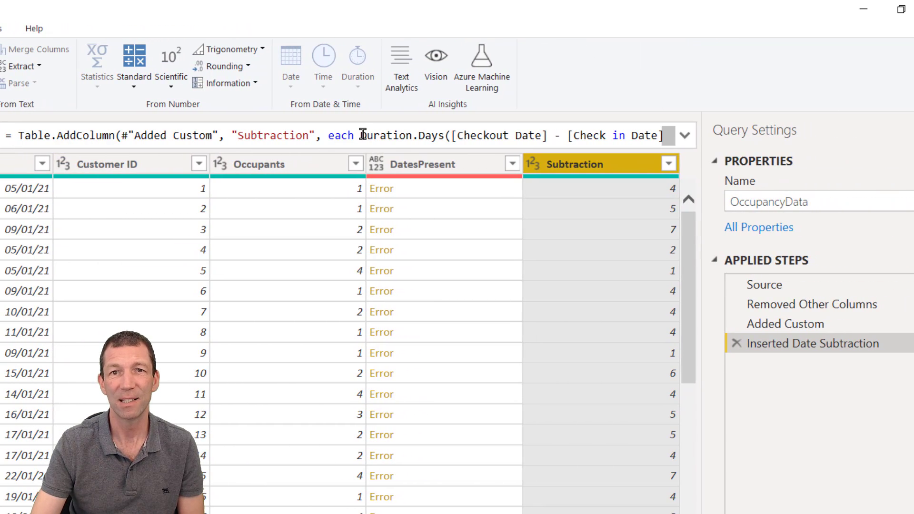
{"action": "left_click_drag", "start_coordinate": [363, 134], "coordinate": [587, 138]}
{"action": "left_click", "coordinate": [685, 137]}
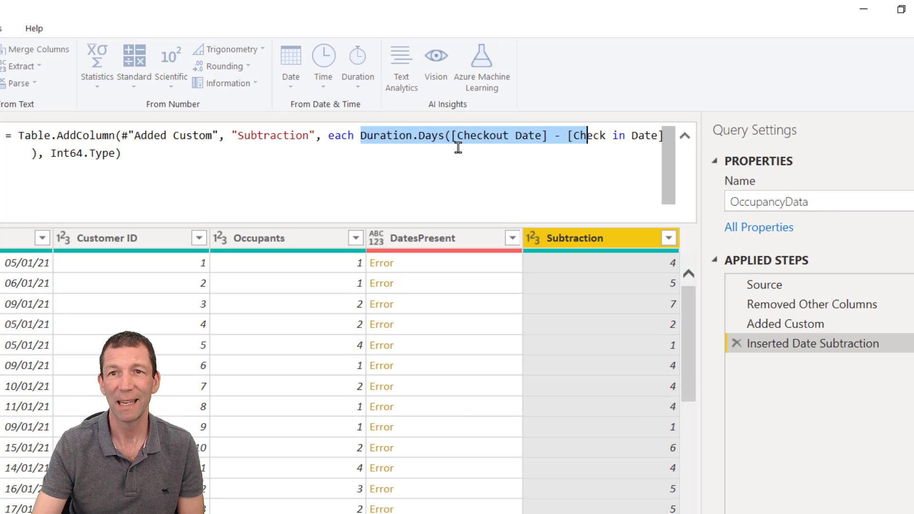
{"action": "double_click", "coordinate": [360, 136]}
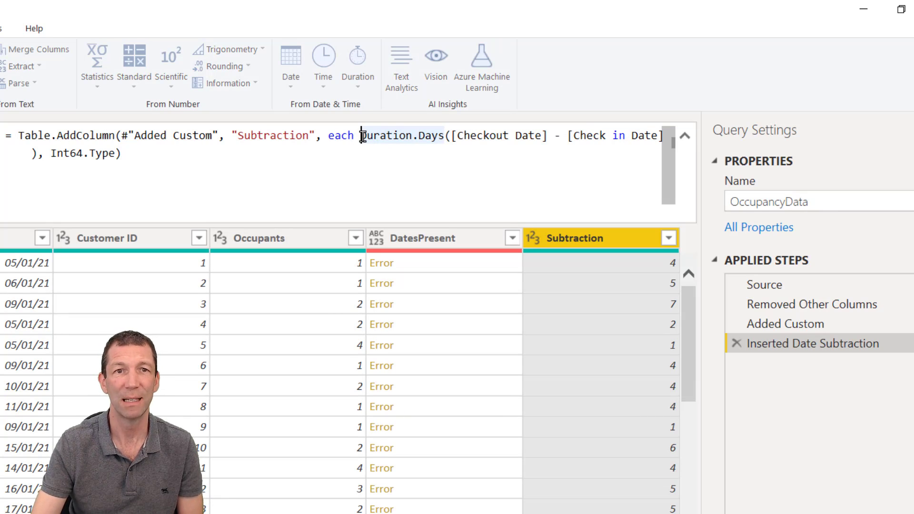
{"action": "left_click_drag", "start_coordinate": [362, 136], "coordinate": [32, 154]}
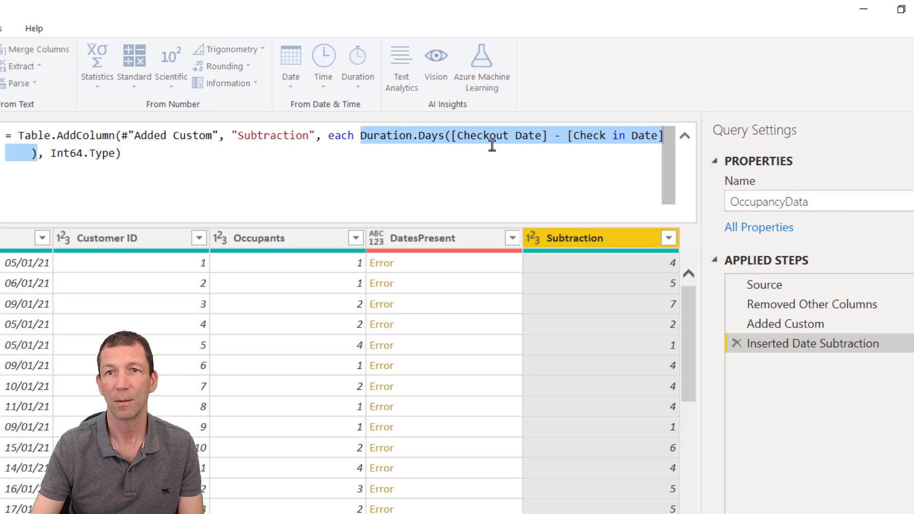
{"action": "left_click", "coordinate": [743, 342]}
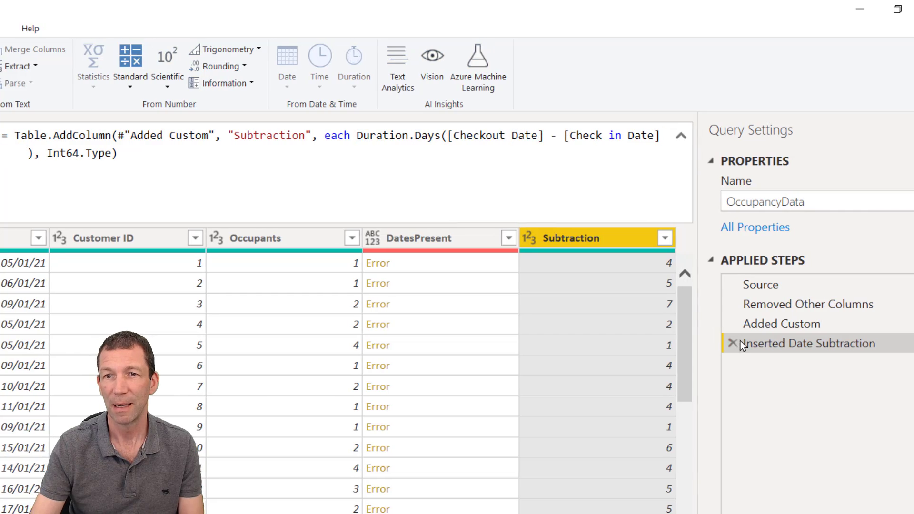
{"action": "left_click", "coordinate": [732, 343]}
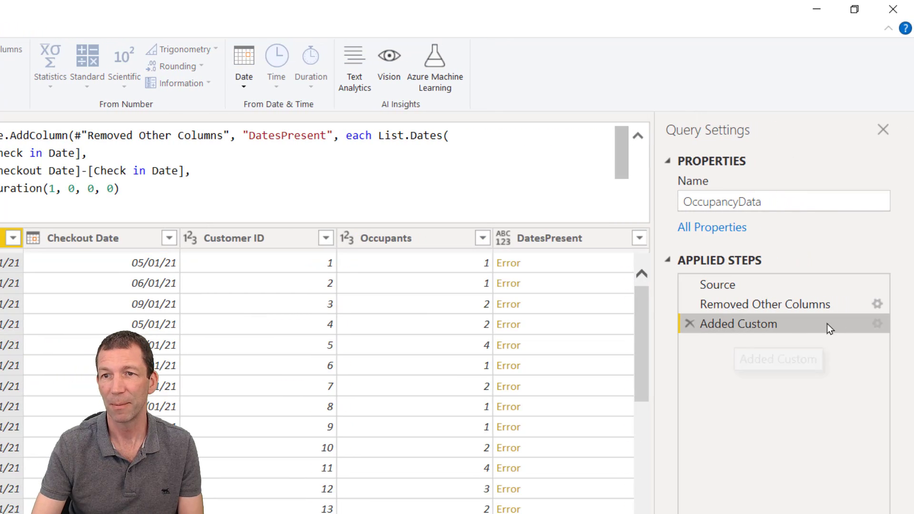
Paste Duration.Days([Checkout Date] - [Check in Date]) over the second List.Dates argument.
{"action": "left_click", "coordinate": [876, 323]}
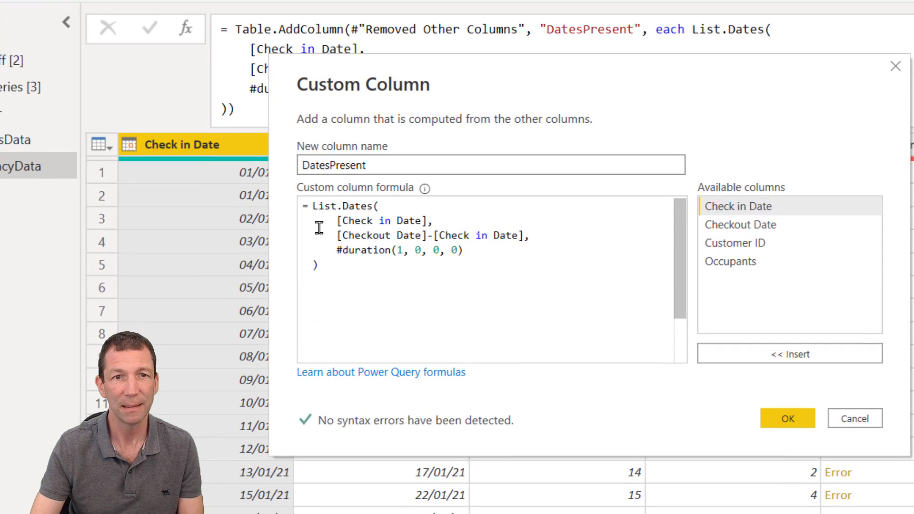
{"action": "left_click_drag", "start_coordinate": [63, 317], "coordinate": [112, 314]}
{"action": "left_click_drag", "start_coordinate": [393, 233], "coordinate": [529, 235]}
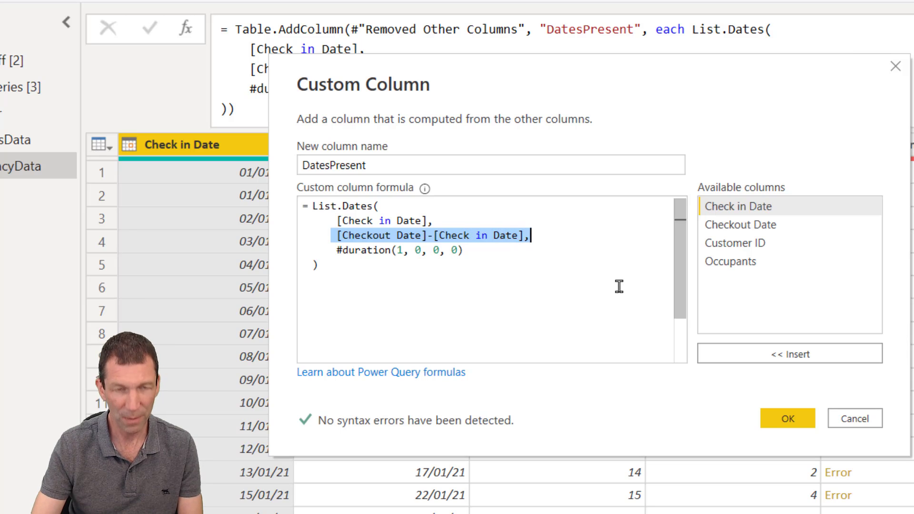
{"action": "type", "text": "Duration.Days([Checkout Date] - [Check in Date])"}
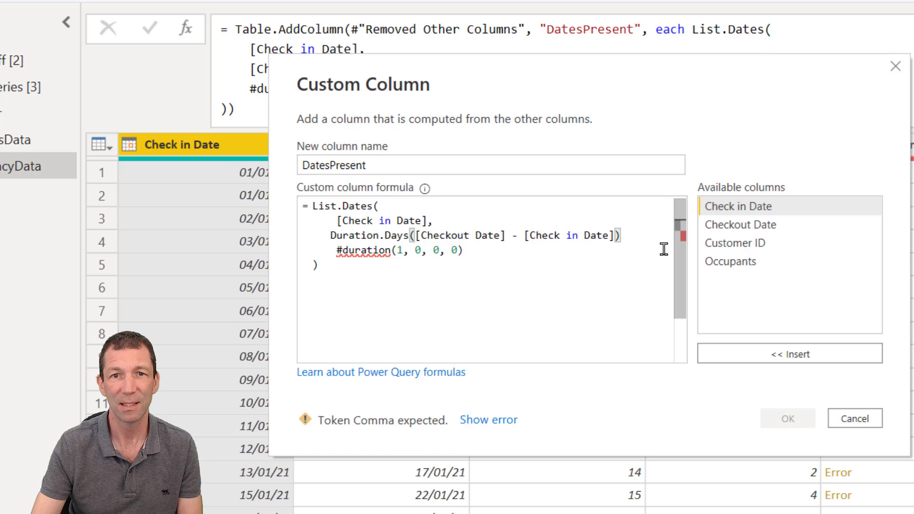
Add the missing comma, apply the formula, and preview row 1's date list.
{"action": "type", "text": ","}
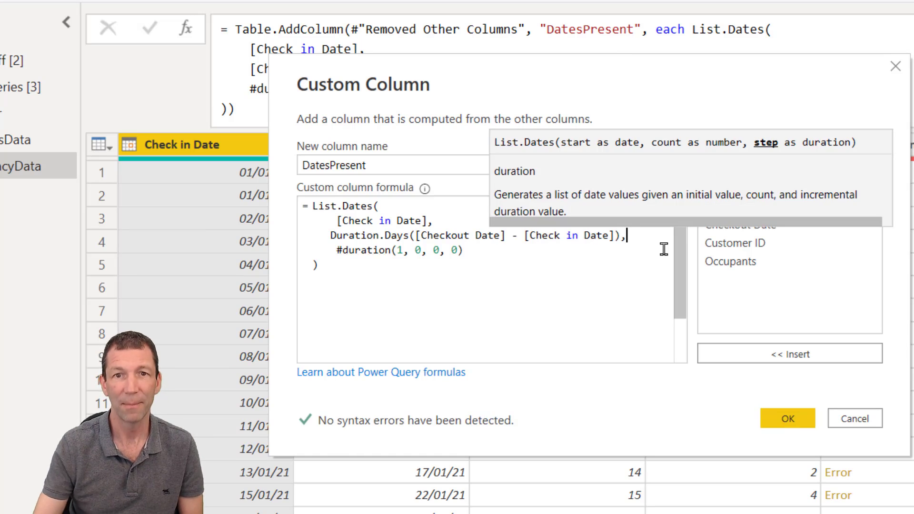
{"action": "left_click", "coordinate": [799, 413]}
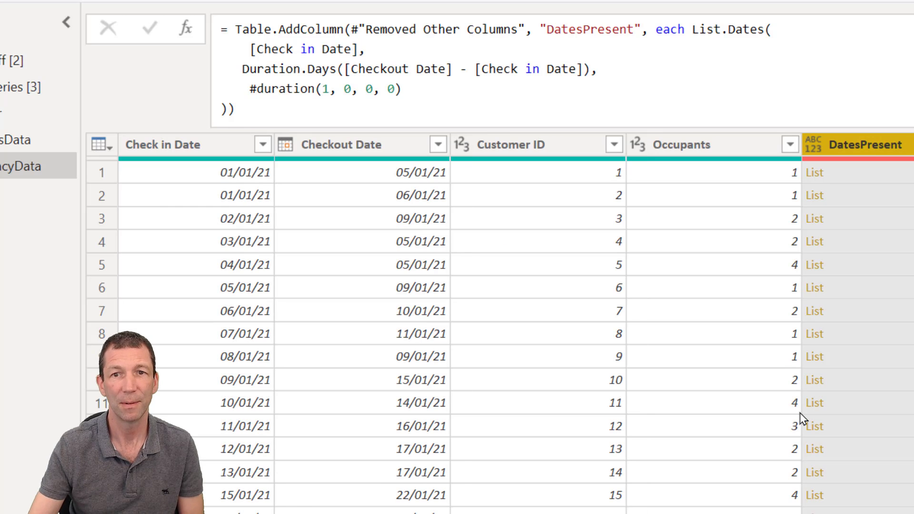
{"action": "left_click", "coordinate": [852, 173]}
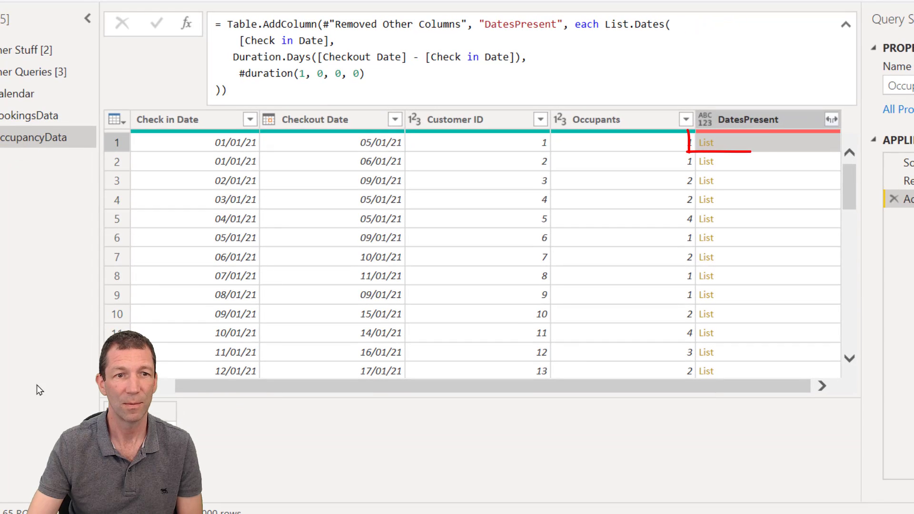
{"action": "left_click_drag", "start_coordinate": [95, 370], "coordinate": [265, 376]}
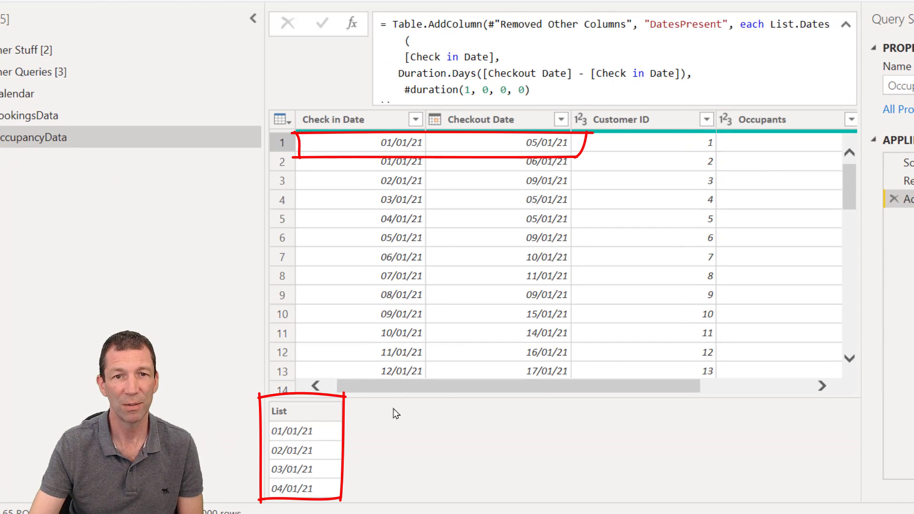
{"action": "scroll", "coordinate": [392, 380], "scroll_direction": "left", "scroll_amount": 1}
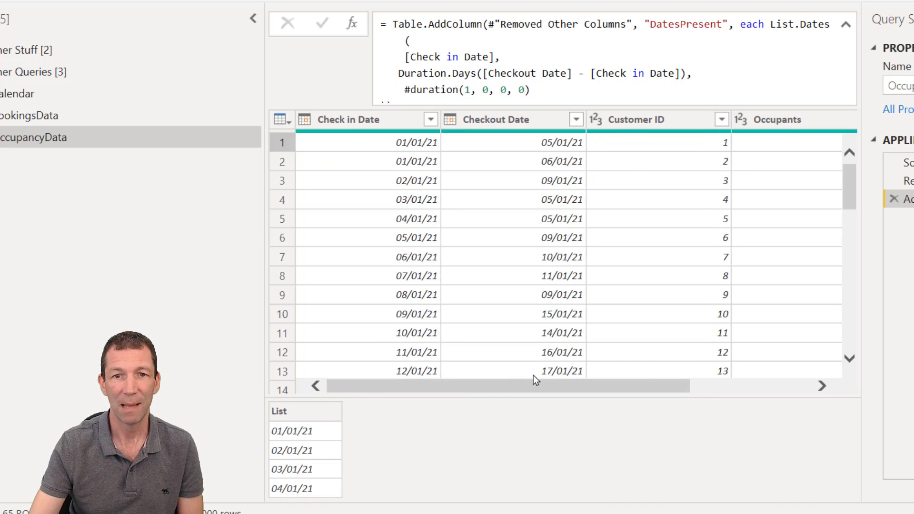
{"action": "scroll", "coordinate": [629, 386], "scroll_direction": "right", "scroll_amount": 5}
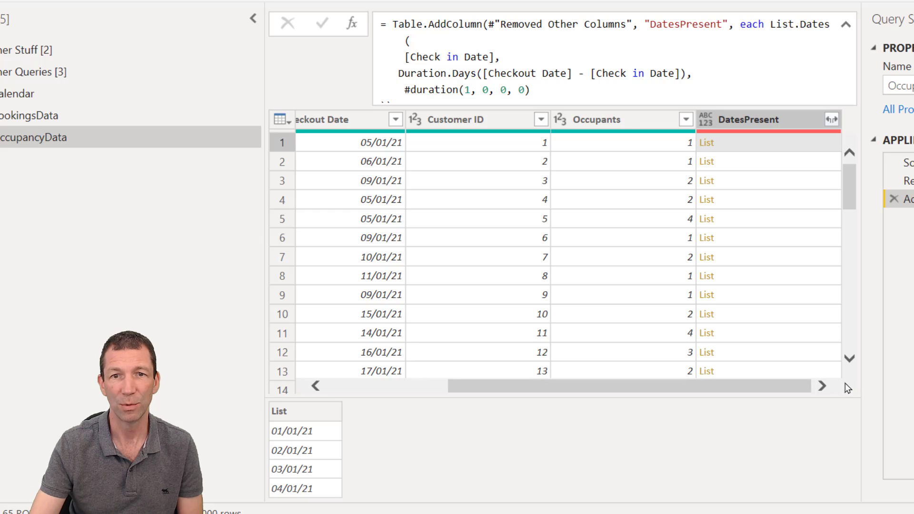
Preview row 7's DatesPresent list, 06/01/21 through 09/01/21.
{"action": "left_click", "coordinate": [763, 263]}
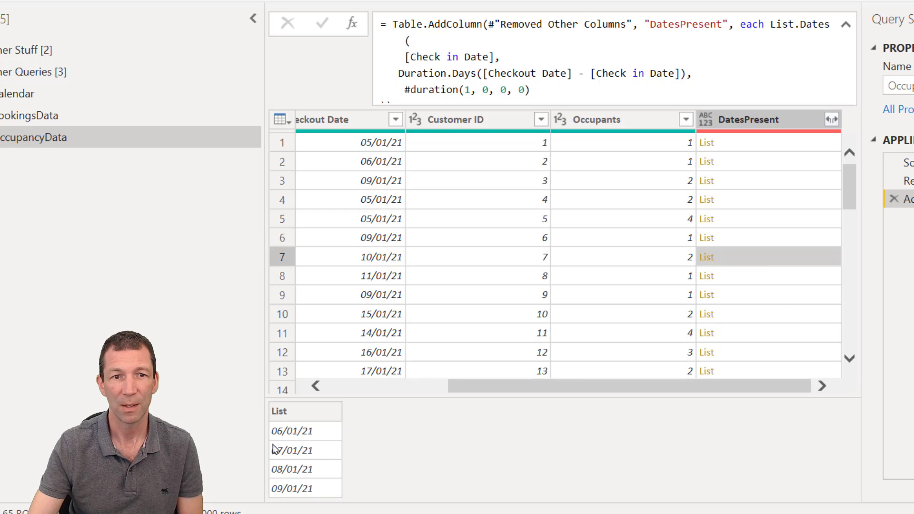
{"action": "scroll", "coordinate": [592, 394], "scroll_direction": "left", "scroll_amount": 5}
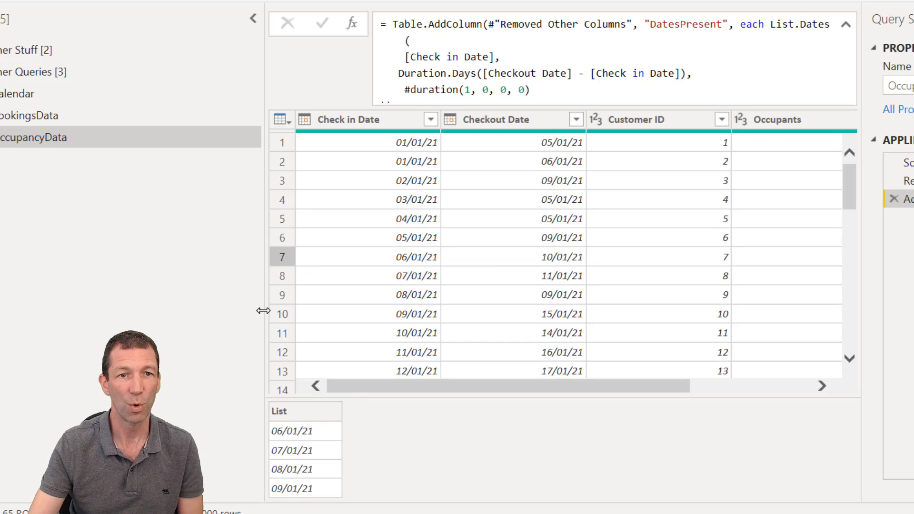
{"action": "left_click_drag", "start_coordinate": [264, 311], "coordinate": [167, 312]}
{"action": "scroll", "coordinate": [618, 387], "scroll_direction": "right", "scroll_amount": 3}
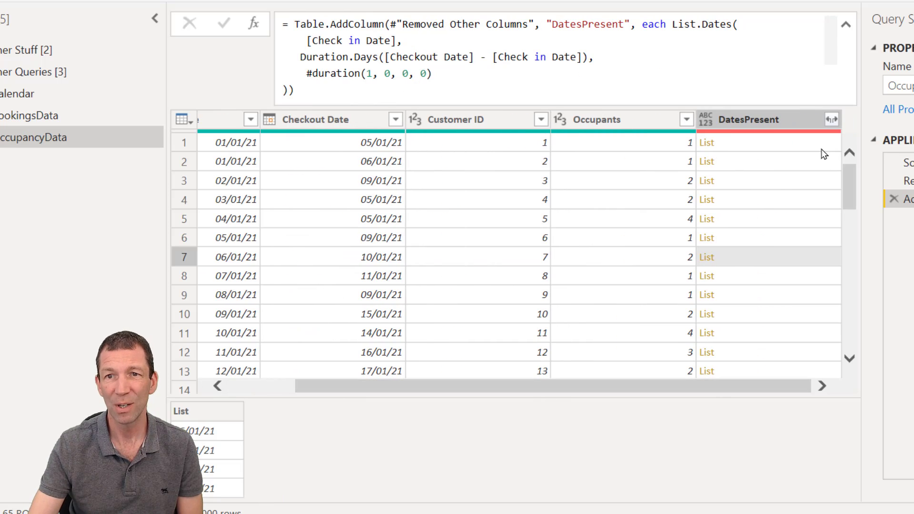
Expand DatesPresent to new rows and set its type to Date.
{"action": "left_click", "coordinate": [832, 119]}
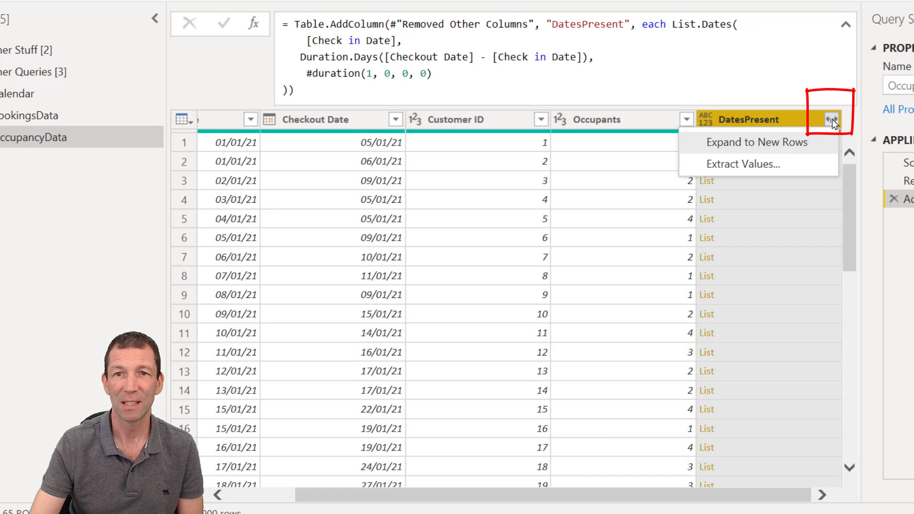
{"action": "left_click", "coordinate": [771, 142]}
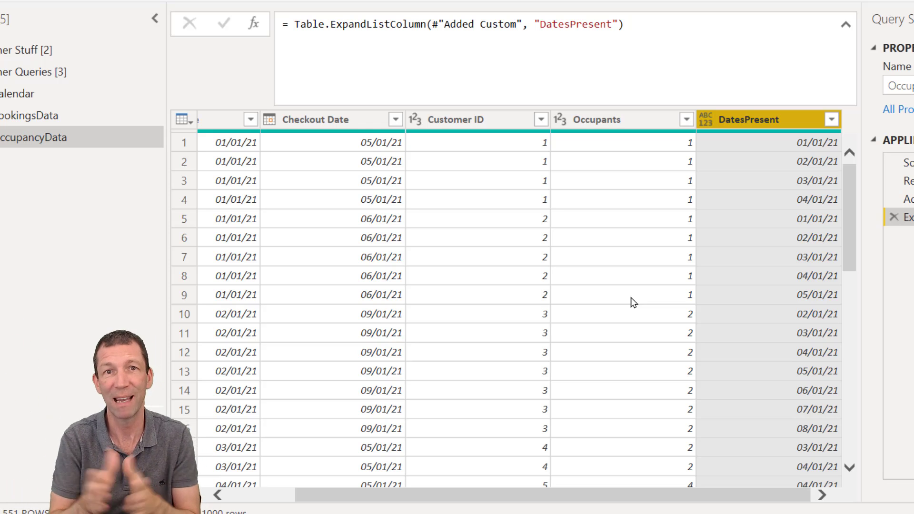
{"action": "left_click", "coordinate": [705, 119]}
{"action": "key", "text": "Escape"}
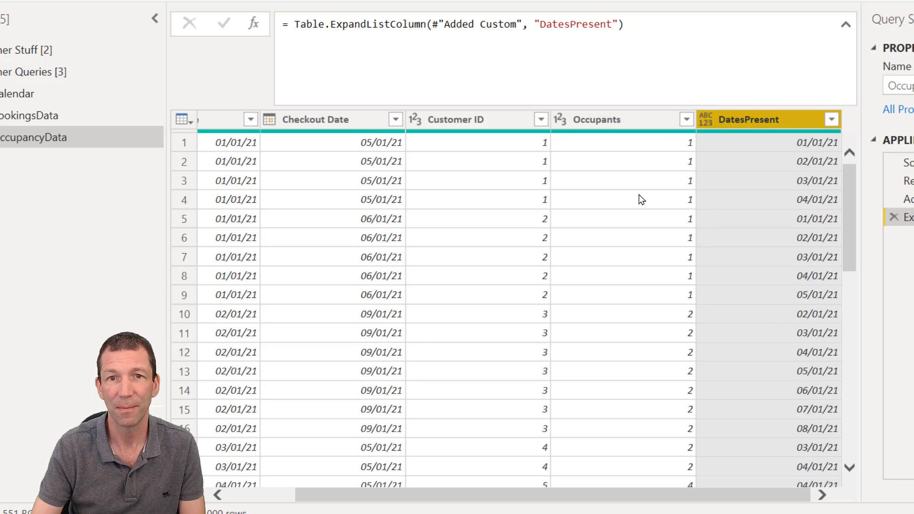
{"action": "left_click_drag", "start_coordinate": [507, 495], "coordinate": [441, 497]}
Remove the Check in Date and Checkout Date columns.
{"action": "left_click", "coordinate": [285, 120]}
{"action": "left_click", "coordinate": [410, 122], "text": "ctrl"}
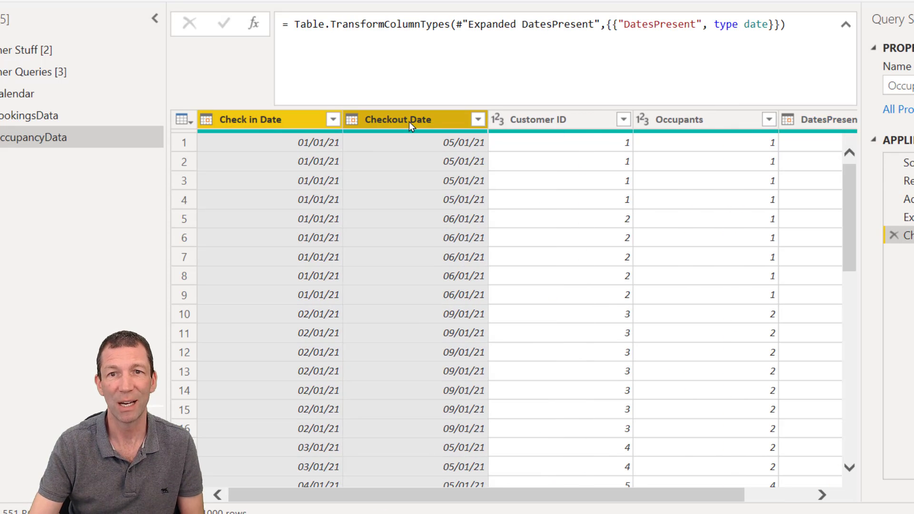
{"action": "right_click", "coordinate": [410, 121]}
{"action": "key", "text": "Escape"}
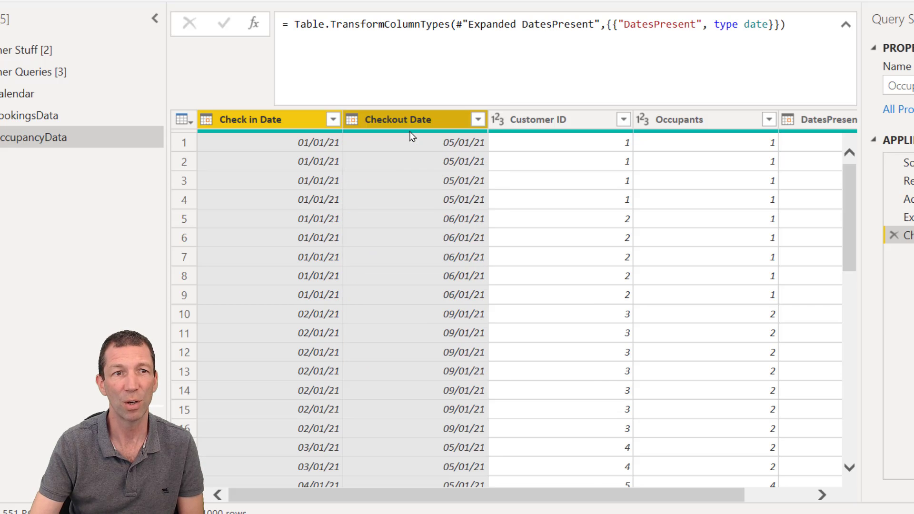
{"action": "key", "text": "Delete"}
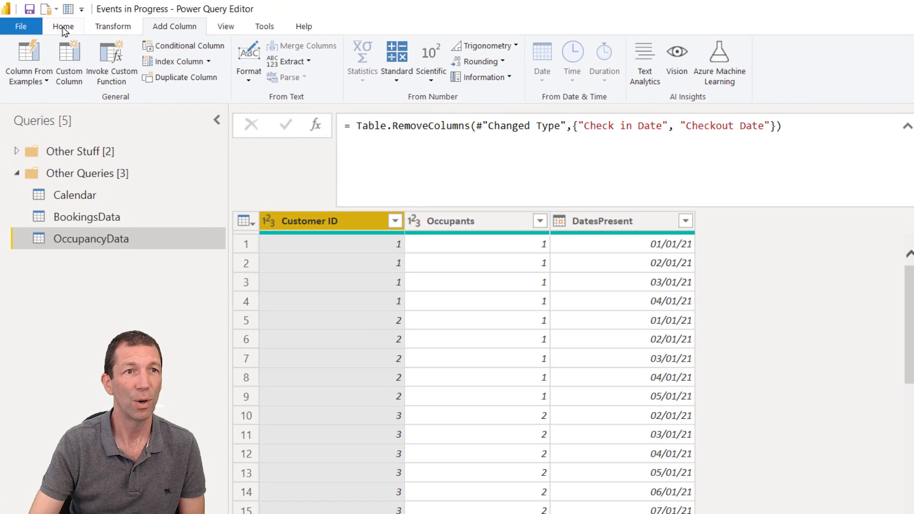
Apply the query changes and view the whole data model diagram.
{"action": "left_click", "coordinate": [63, 29]}
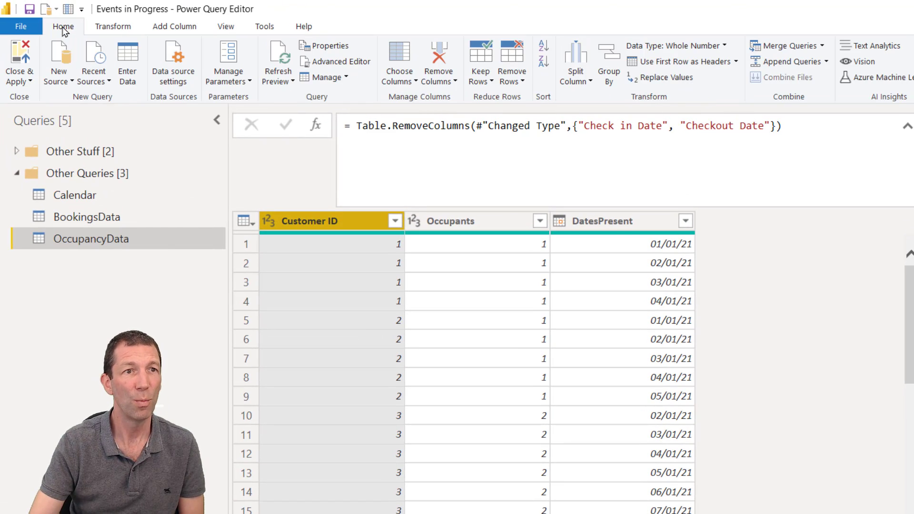
{"action": "left_click", "coordinate": [25, 51]}
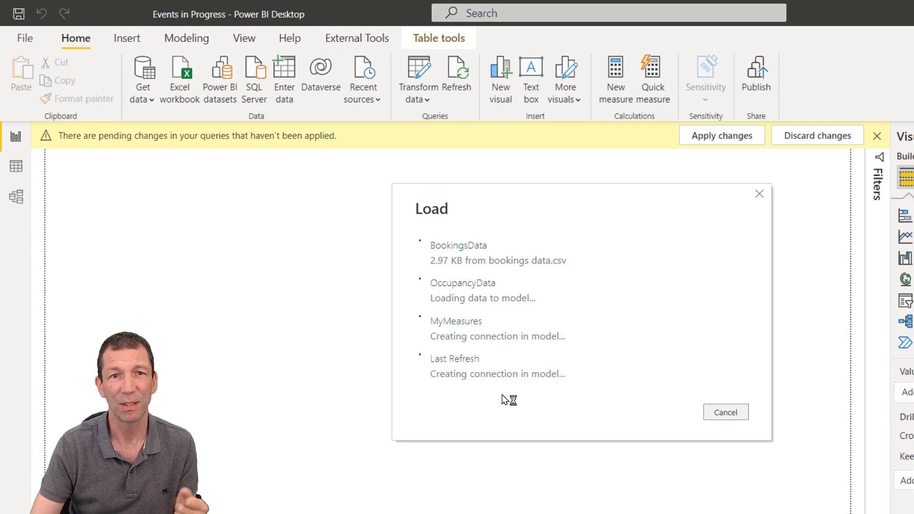
{"action": "left_click", "coordinate": [16, 197]}
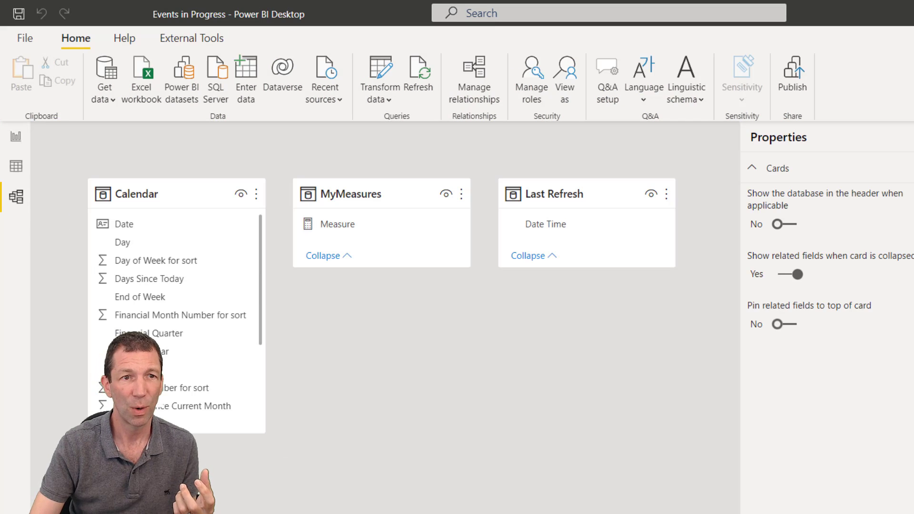
{"action": "left_click_drag", "start_coordinate": [316, 463], "coordinate": [413, 465]}
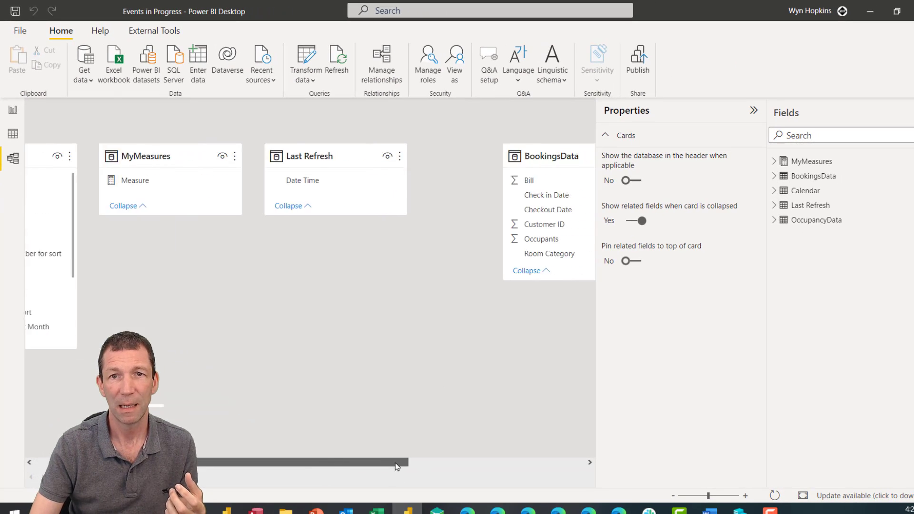
{"action": "left_click", "coordinate": [802, 495]}
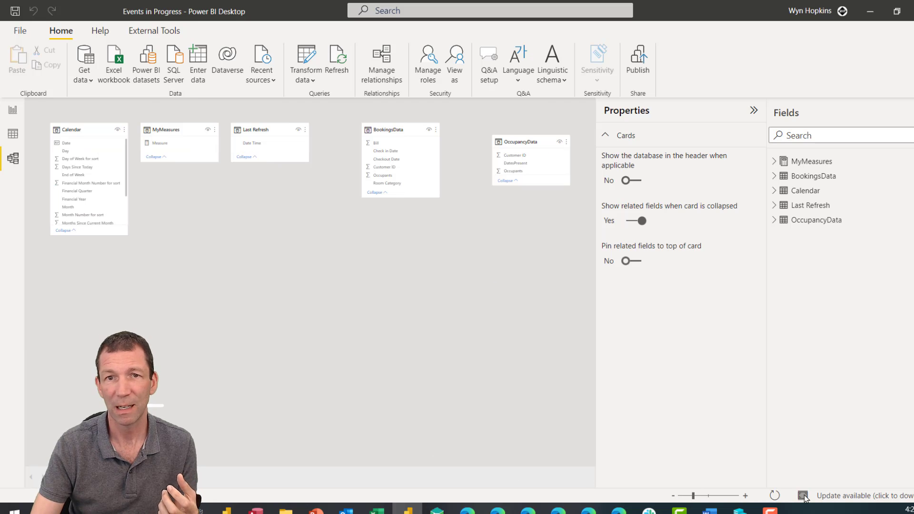
Arrange the Calendar, OccupancyData, BookingsData, MyMeasures and Last Refresh table cards in the diagram.
{"action": "left_click_drag", "start_coordinate": [499, 142], "coordinate": [90, 268]}
{"action": "left_click_drag", "start_coordinate": [386, 130], "coordinate": [205, 274]}
{"action": "scroll", "coordinate": [244, 360], "scroll_direction": "up", "scroll_amount": 2}
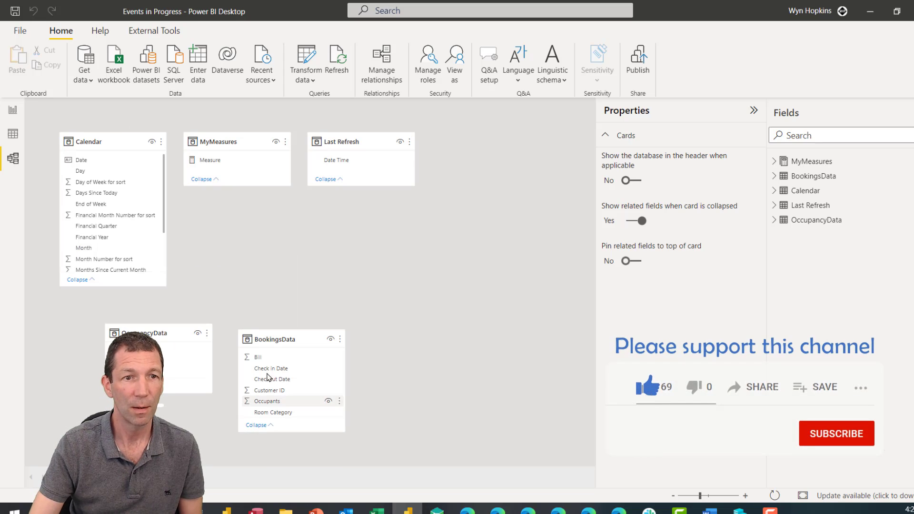
{"action": "left_click_drag", "start_coordinate": [243, 138], "coordinate": [588, 222]}
{"action": "left_click_drag", "start_coordinate": [366, 140], "coordinate": [577, 164]}
{"action": "left_click_drag", "start_coordinate": [337, 339], "coordinate": [456, 280]}
{"action": "left_click_drag", "start_coordinate": [178, 335], "coordinate": [240, 314]}
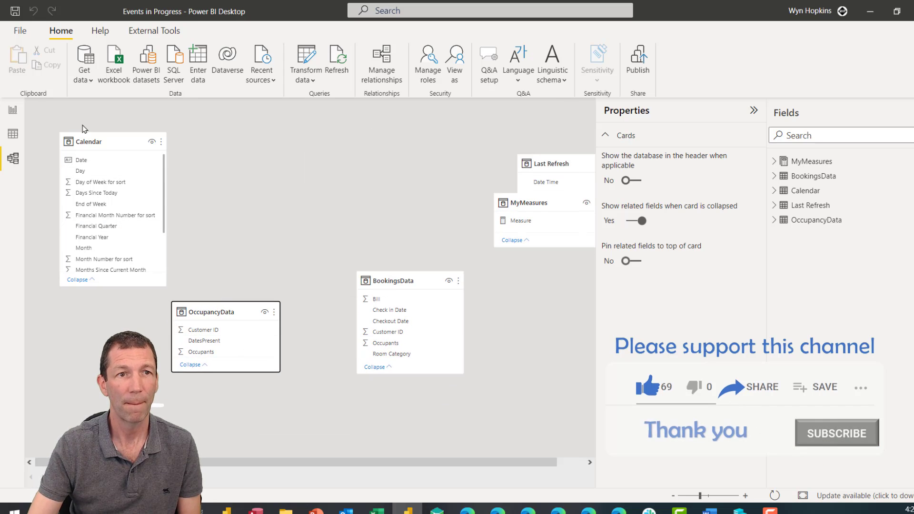
{"action": "left_click_drag", "start_coordinate": [118, 139], "coordinate": [325, 143]}
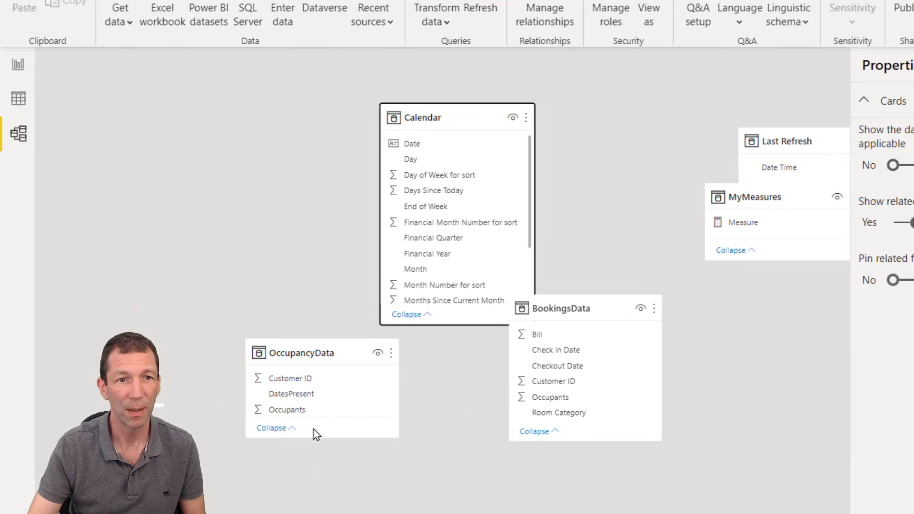
Relate Calendar[Date] to OccupancyData DatesPresent and BookingsData Check in Date and Checkout Date.
{"action": "left_click_drag", "start_coordinate": [304, 395], "coordinate": [442, 145]}
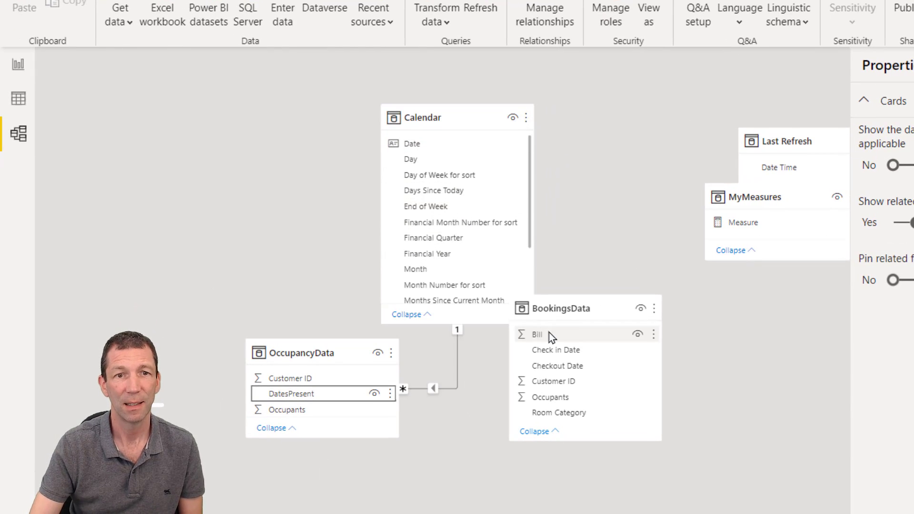
{"action": "left_click", "coordinate": [579, 354]}
{"action": "left_click_drag", "start_coordinate": [579, 354], "coordinate": [428, 144]}
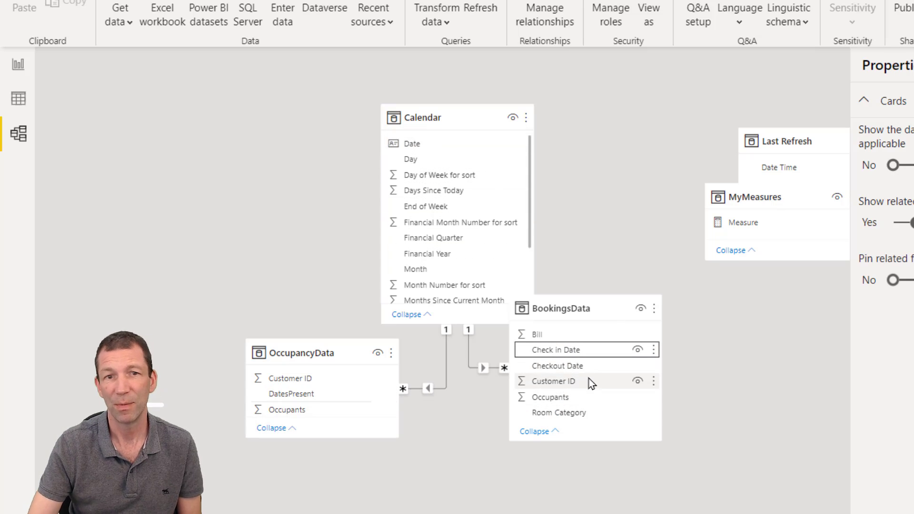
{"action": "left_click_drag", "start_coordinate": [575, 367], "coordinate": [434, 143]}
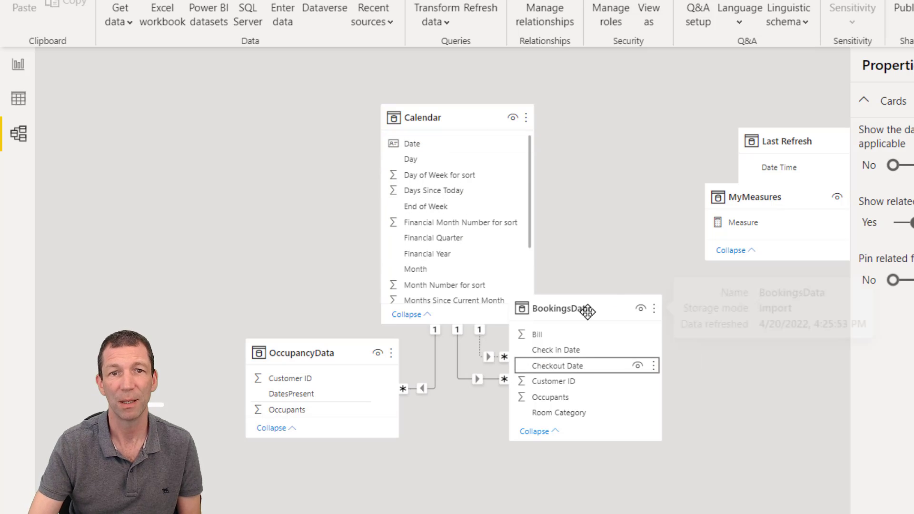
{"action": "left_click_drag", "start_coordinate": [587, 311], "coordinate": [623, 331]}
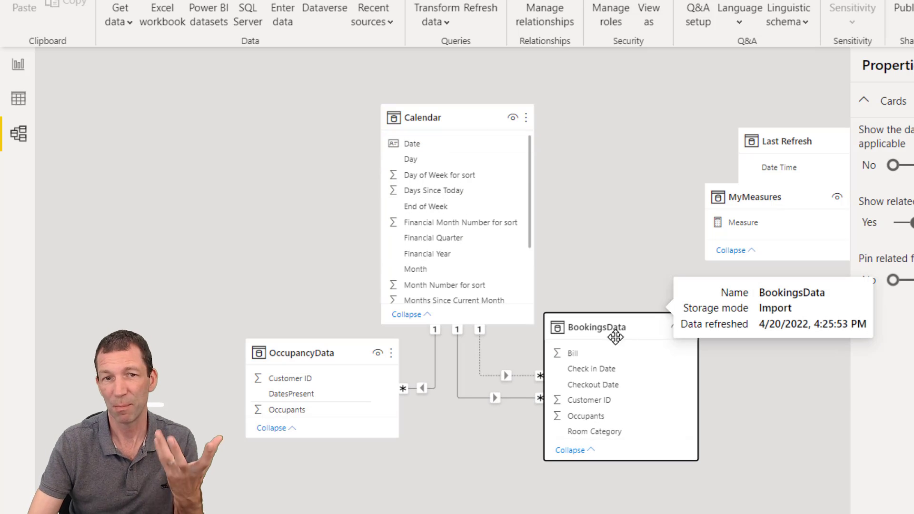
{"action": "left_click", "coordinate": [304, 353]}
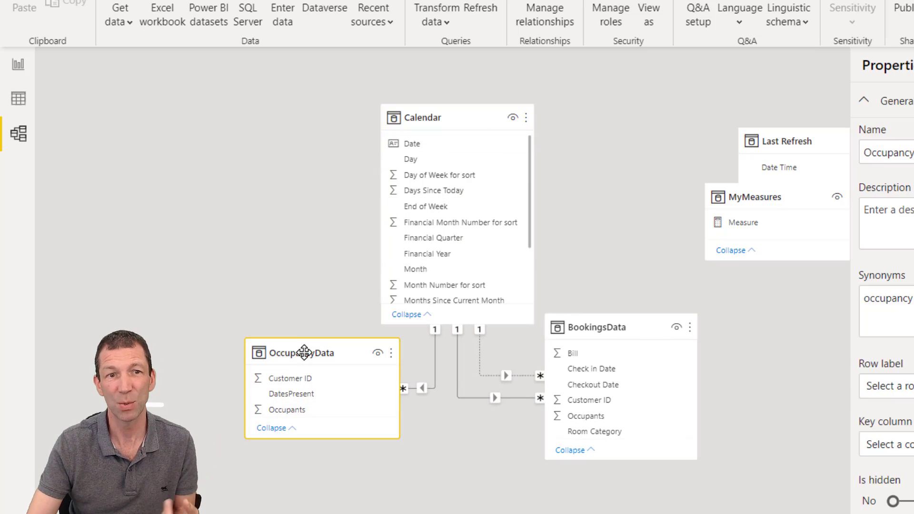
In Report view, start a new measure in the MyMeasures table.
{"action": "left_click", "coordinate": [17, 69]}
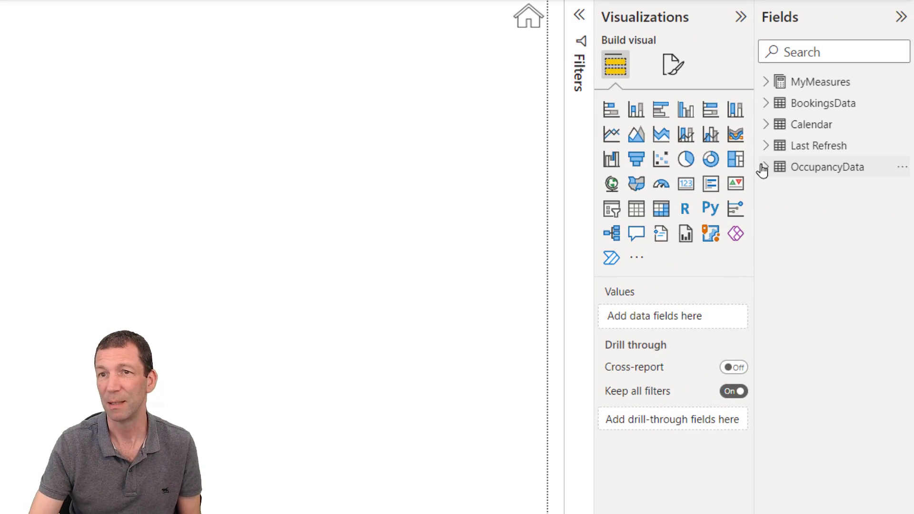
{"action": "left_click", "coordinate": [764, 169]}
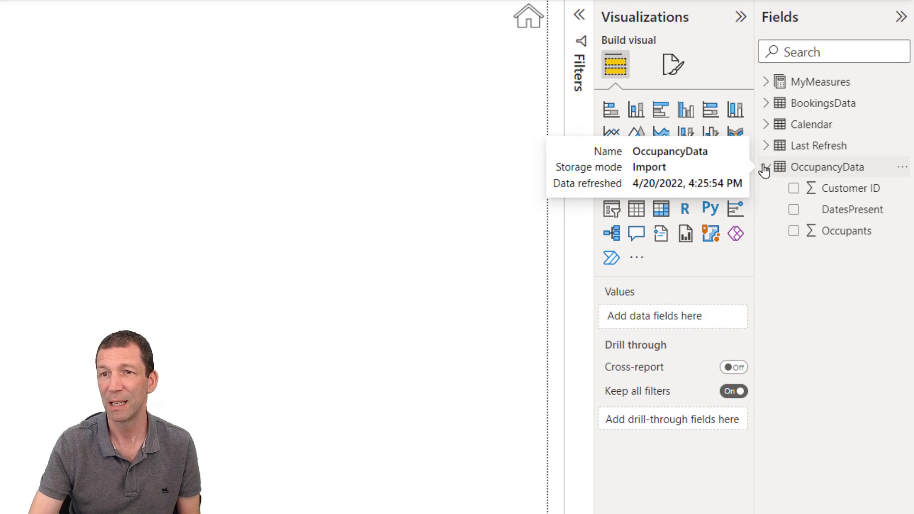
{"action": "right_click", "coordinate": [781, 82]}
{"action": "left_click", "coordinate": [768, 101]}
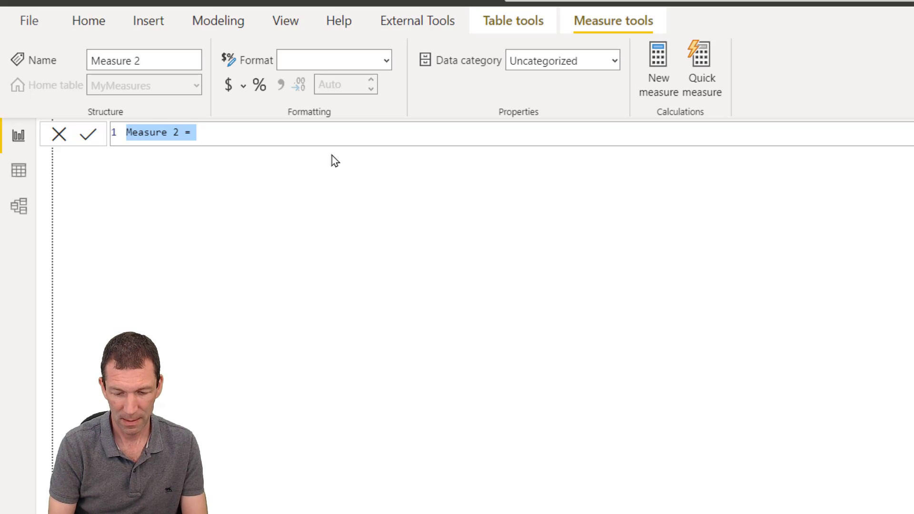
Define the measure as Number of Rooms Occupied = COUNTROWS(OccupancyData).
{"action": "type", "text": "Numb"}
{"action": "scroll", "coordinate": [386, 142], "scroll_direction": "up", "scroll_amount": 3, "text": "ctrl"}
{"action": "type", "text": "er of Rooms O"}
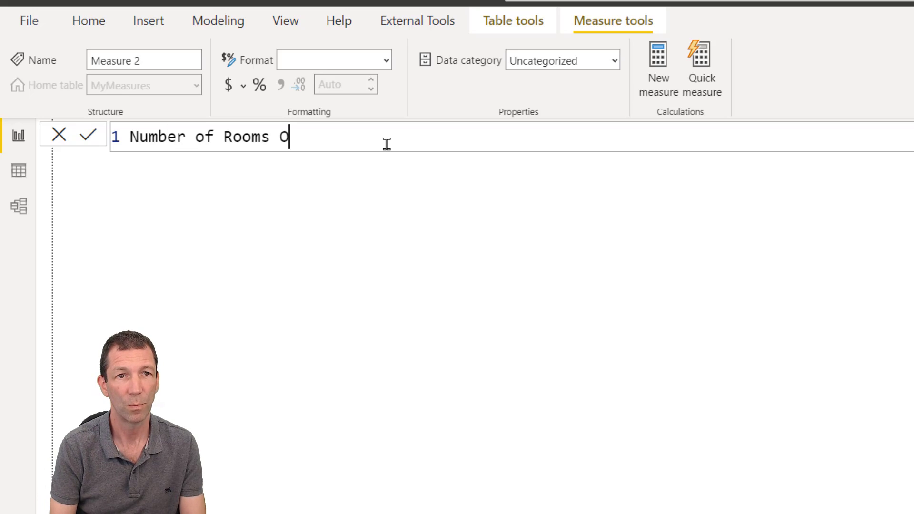
{"action": "type", "text": "ccupied"}
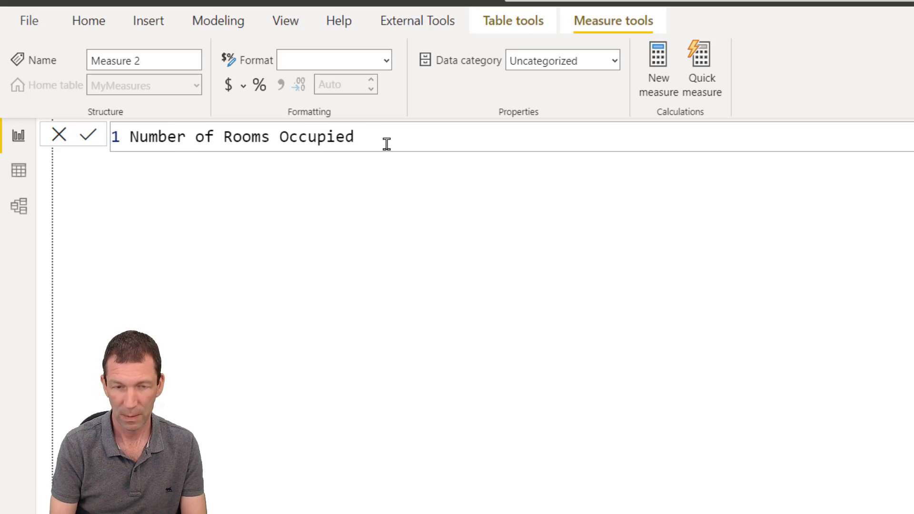
{"action": "type", "text": "SUM"}
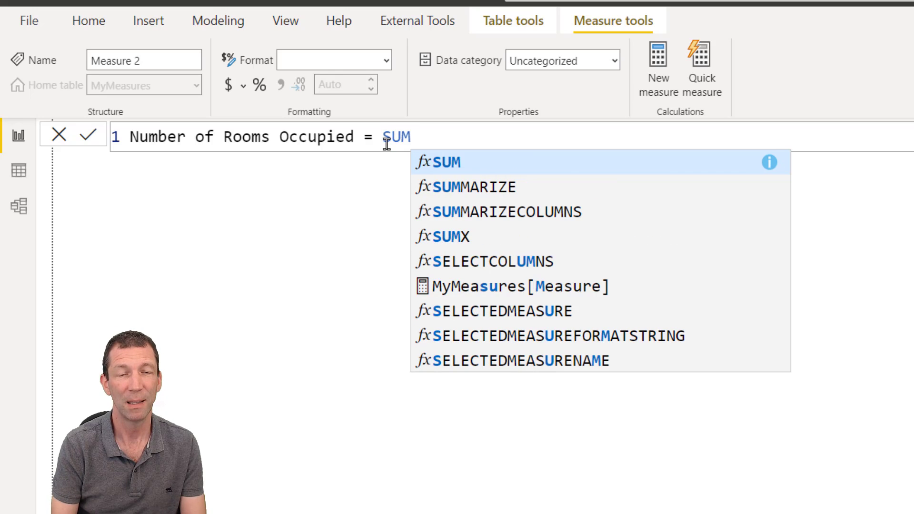
{"action": "key", "text": "BackSpace"}
{"action": "key", "text": "BackSpace"}
{"action": "key", "text": "BackSpace"}
{"action": "type", "text": "COUNTR"}
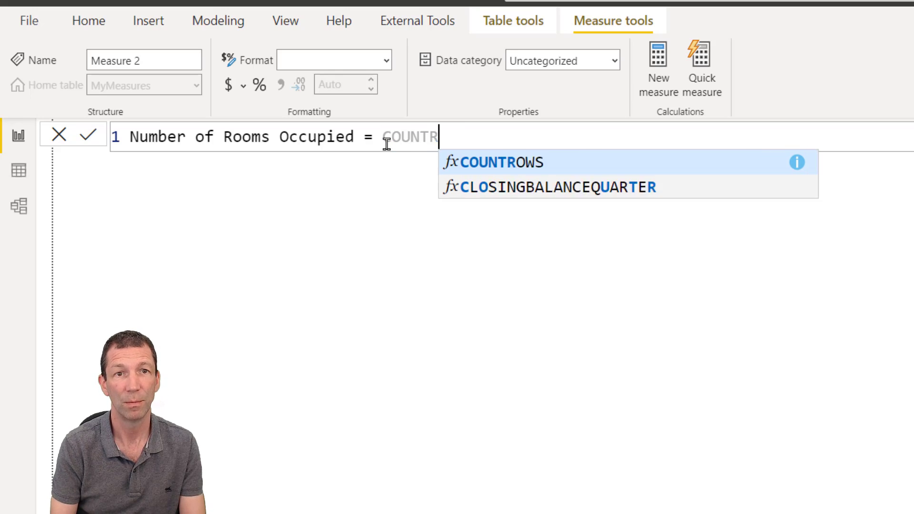
{"action": "type", "text": "OWS(ocu"}
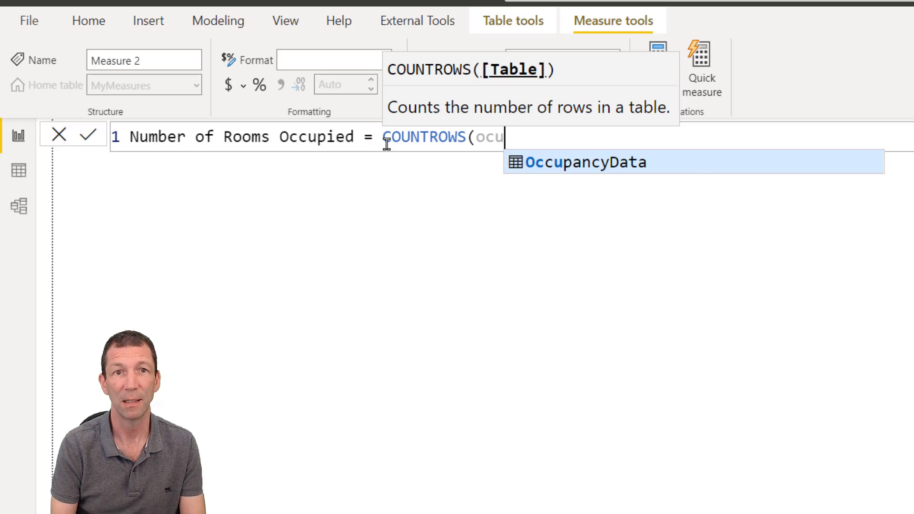
{"action": "key", "text": "Tab"}
{"action": "type", "text": ")"}
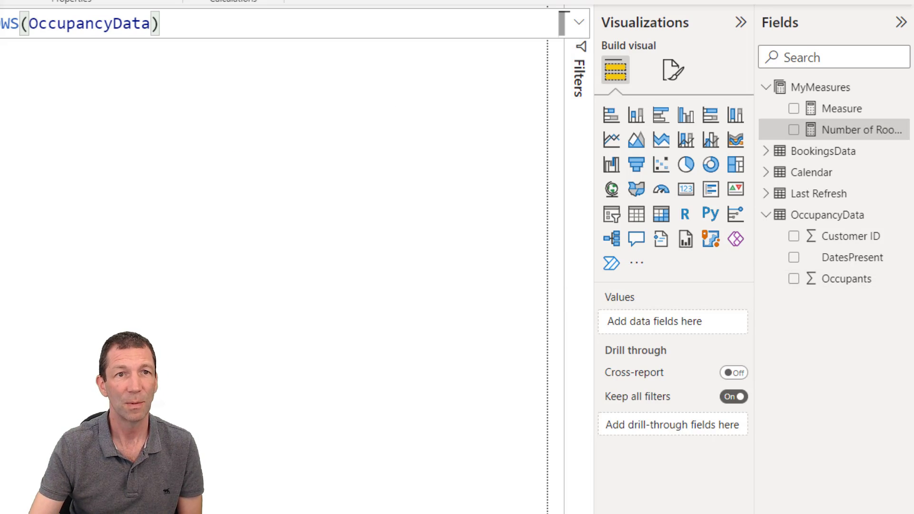
Chart Number of Rooms Occupied as an enlarged column chart with Calendar Month and Date on the axis.
{"action": "left_click", "coordinate": [793, 136]}
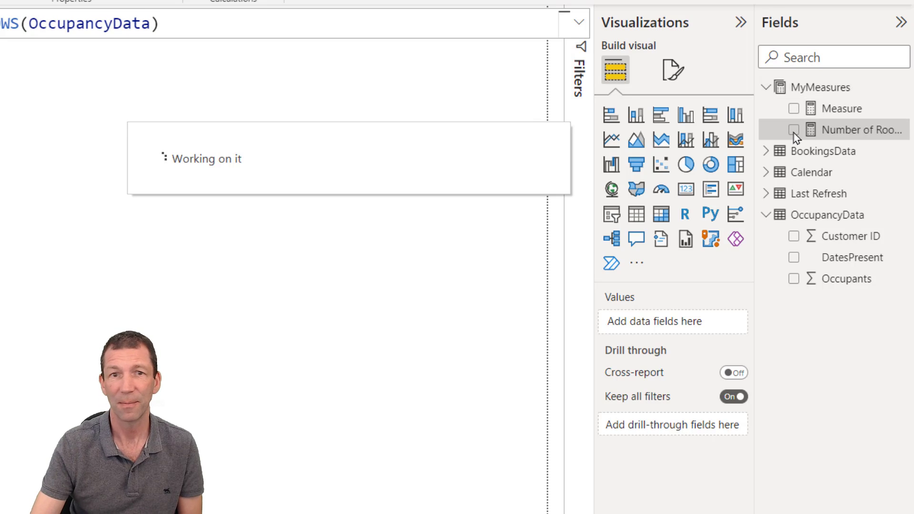
{"action": "left_click", "coordinate": [793, 132]}
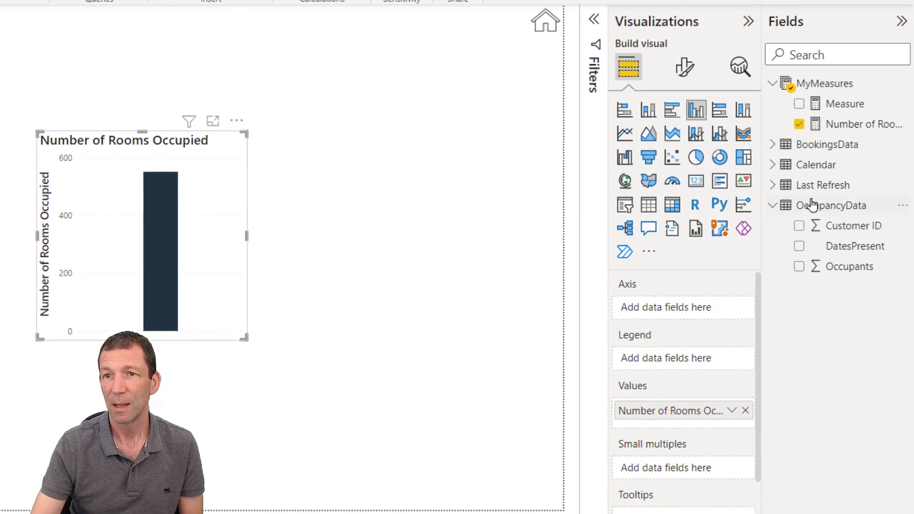
{"action": "left_click", "coordinate": [773, 167]}
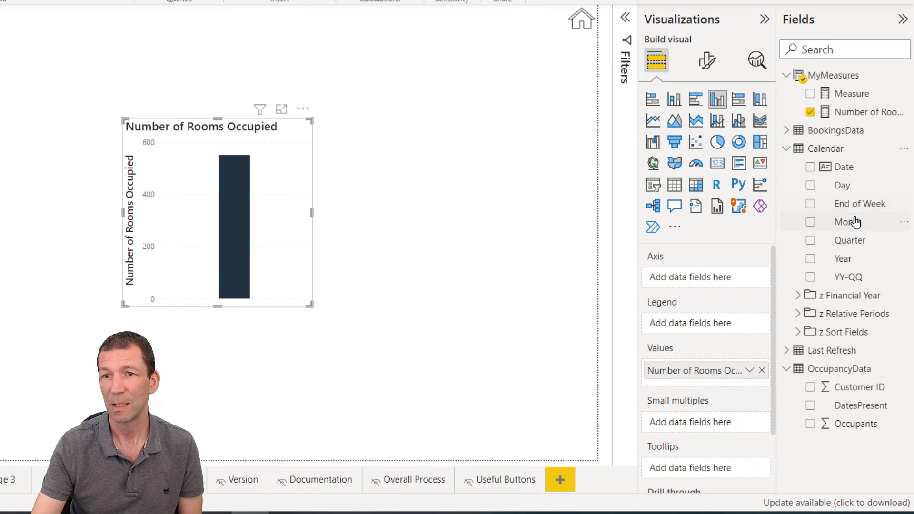
{"action": "left_click_drag", "start_coordinate": [855, 222], "coordinate": [718, 280]}
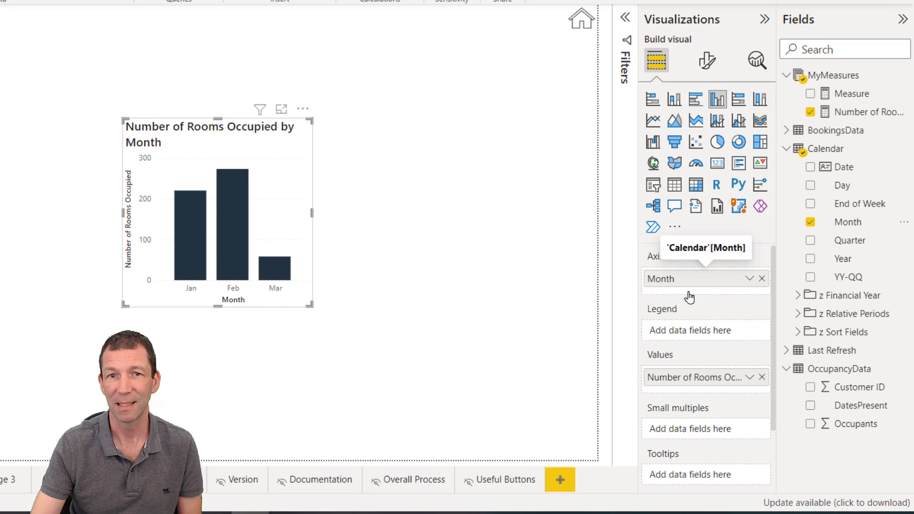
{"action": "left_click_drag", "start_coordinate": [310, 303], "coordinate": [563, 392]}
{"action": "left_click_drag", "start_coordinate": [843, 167], "coordinate": [698, 288]}
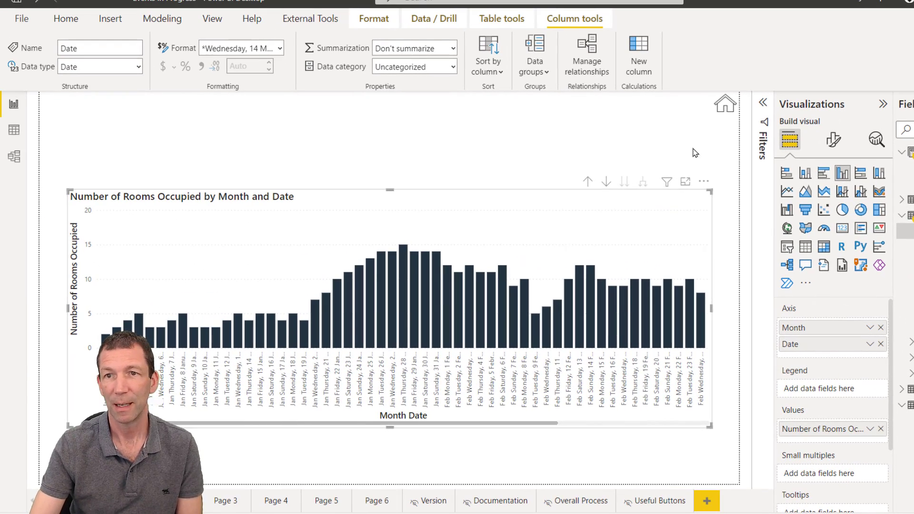
Turn off X-axis Concatenate labels and turn on Data labels for the chart.
{"action": "left_click", "coordinate": [833, 139]}
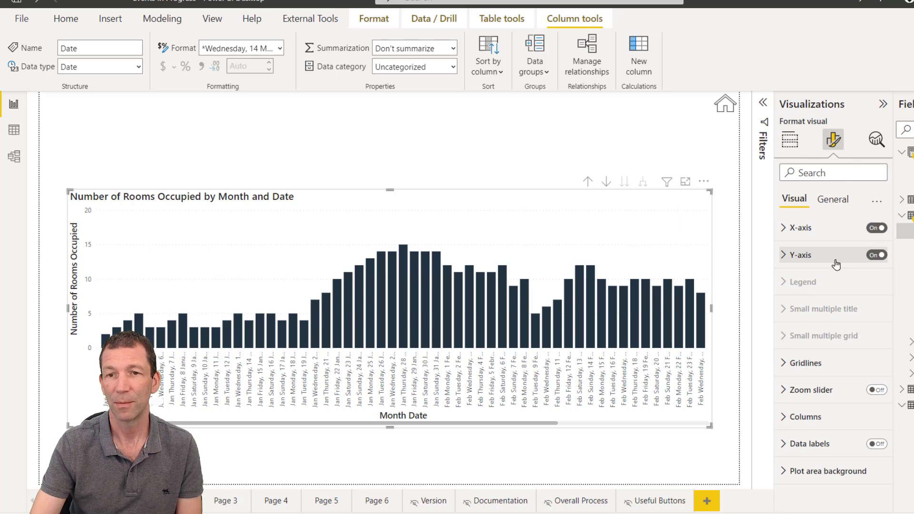
{"action": "left_click", "coordinate": [809, 228]}
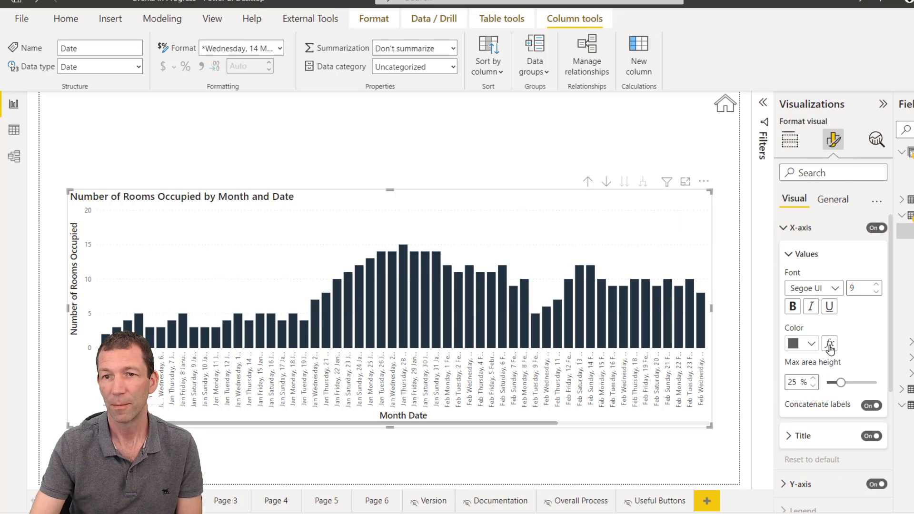
{"action": "left_click", "coordinate": [874, 405]}
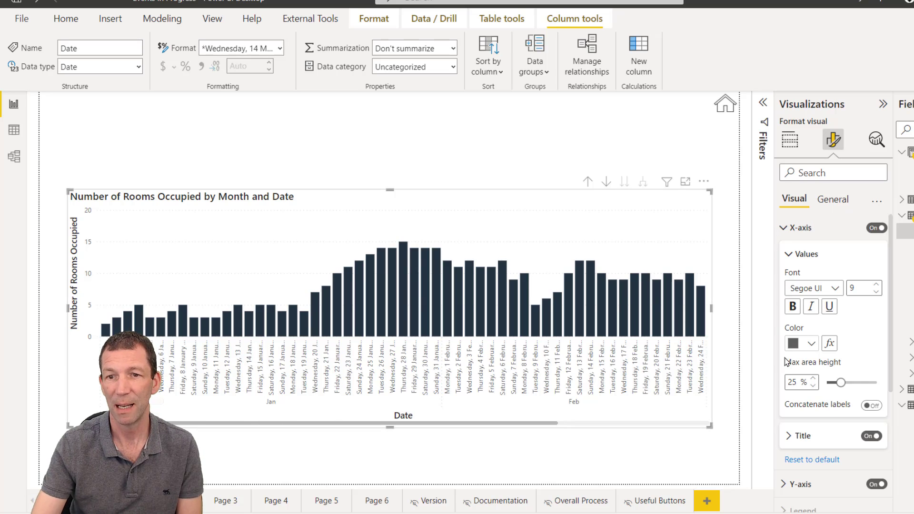
{"action": "scroll", "coordinate": [856, 333], "scroll_direction": "down", "scroll_amount": 5}
{"action": "left_click", "coordinate": [875, 495]}
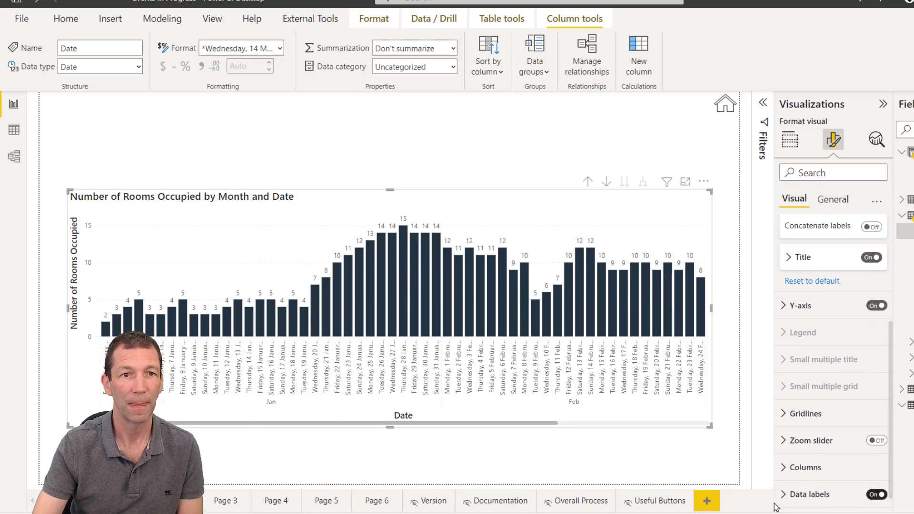
{"action": "mouse_move", "coordinate": [108, 336]}
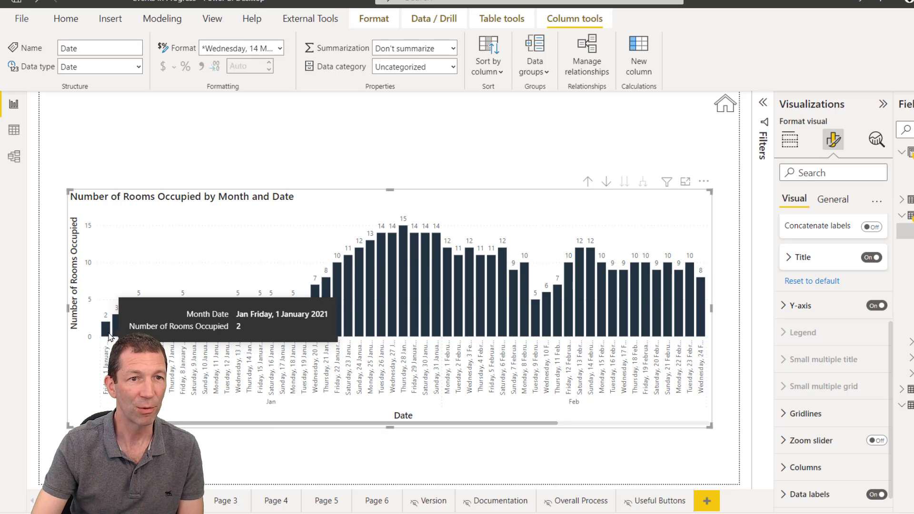